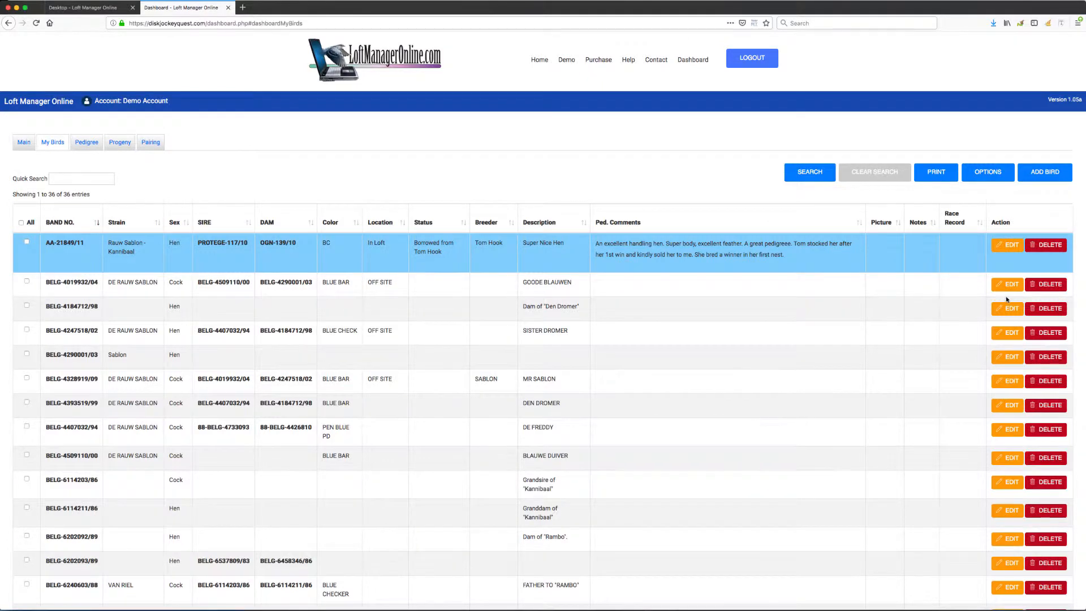
- Edit the DEN DROMER record (BELG-4393519/99), set its location to In Loft and save it
scroll(1005, 296, down, 3)
scroll(1005, 296, down, 2)
scroll(1006, 296, up, 5)
scroll(723, 350, down, 3)
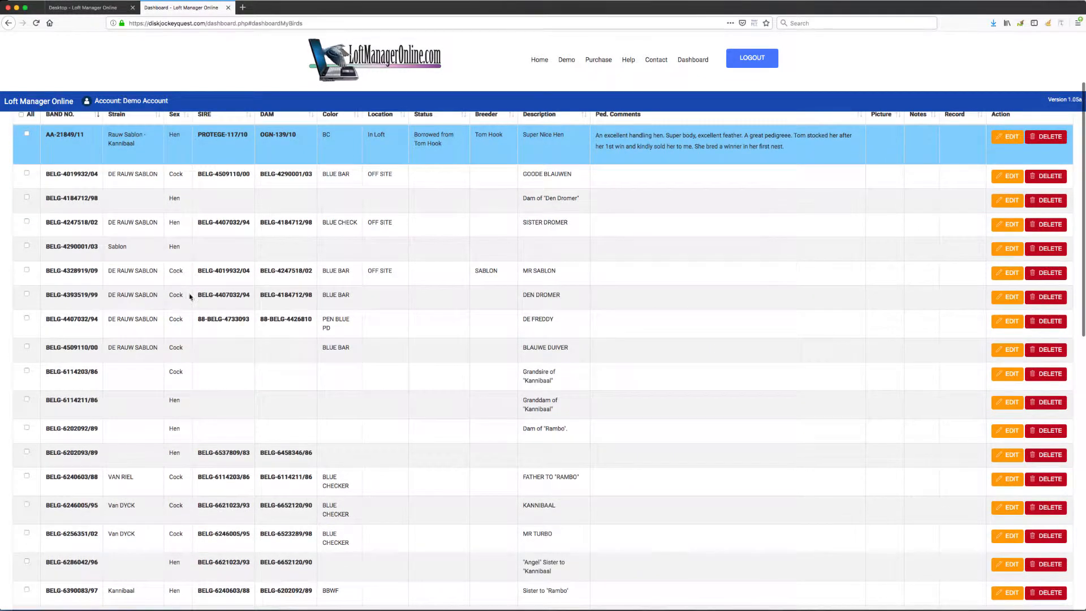
click(1010, 298)
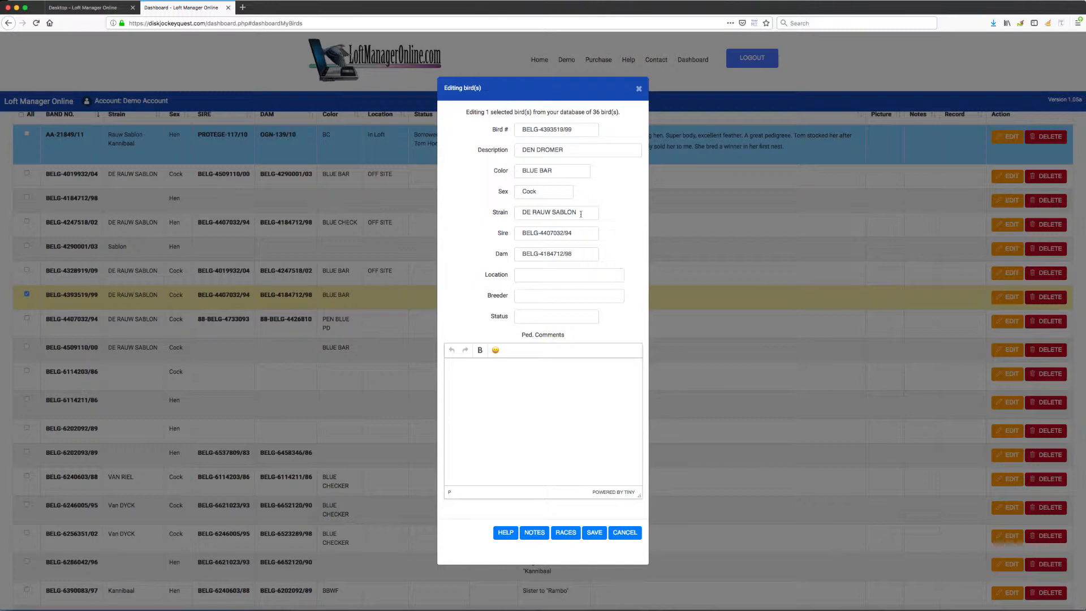
click(512, 279)
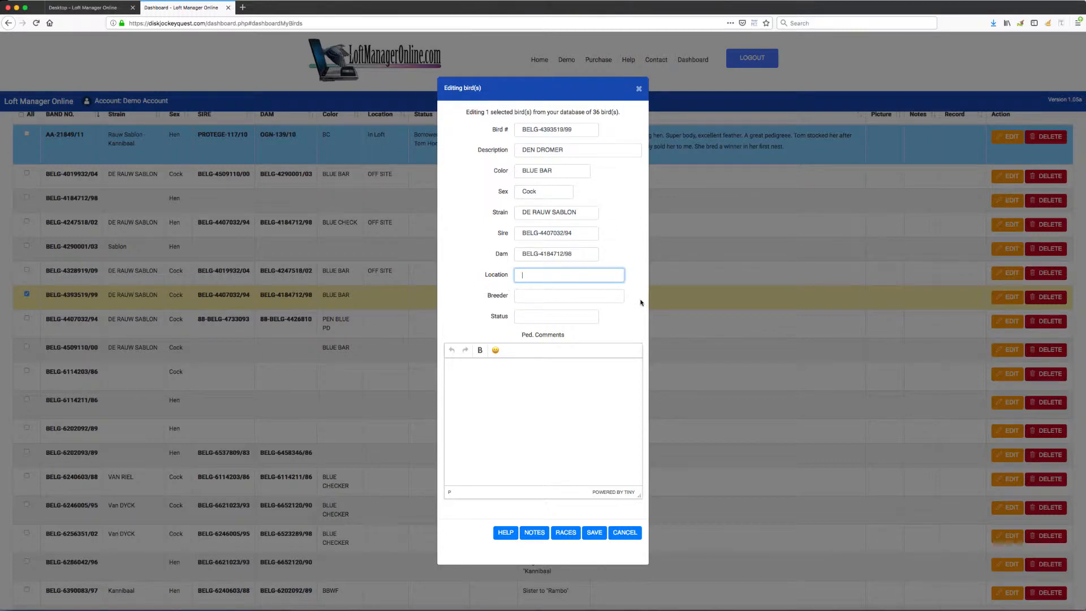
text(In Loft)
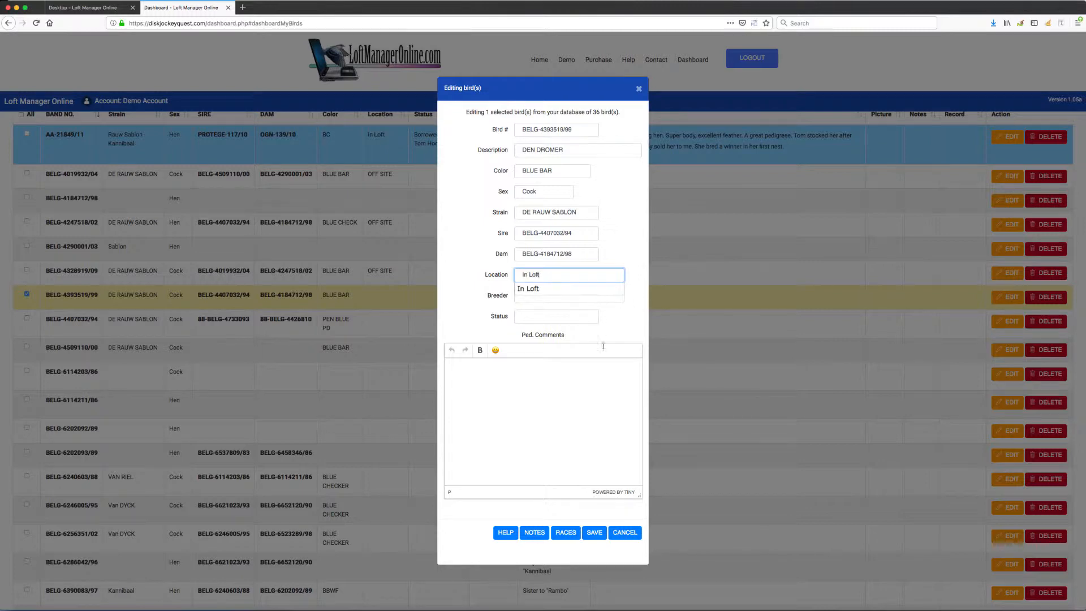
click(622, 325)
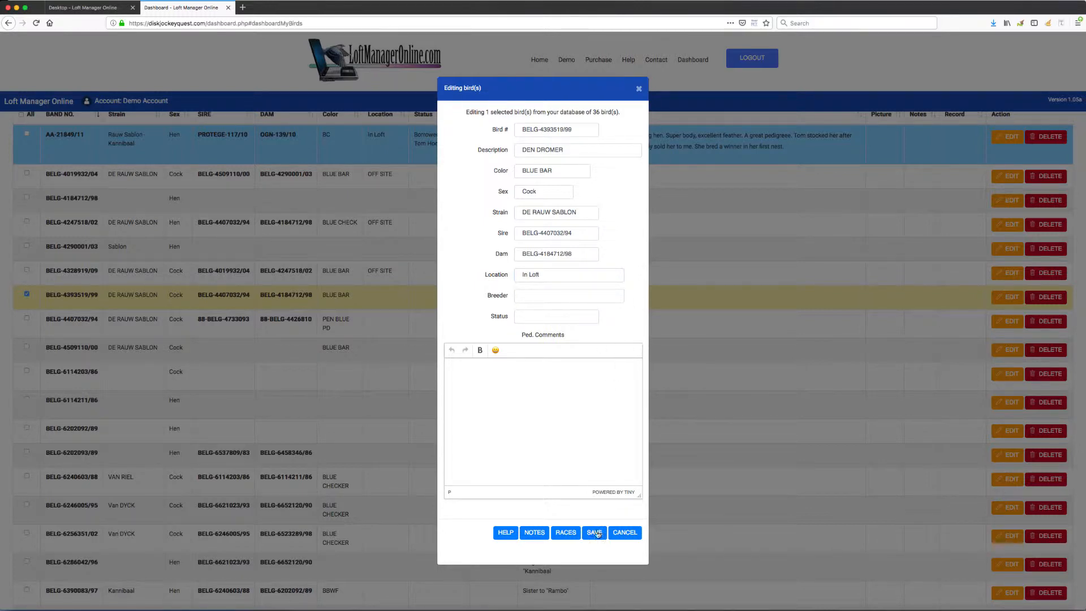
click(596, 532)
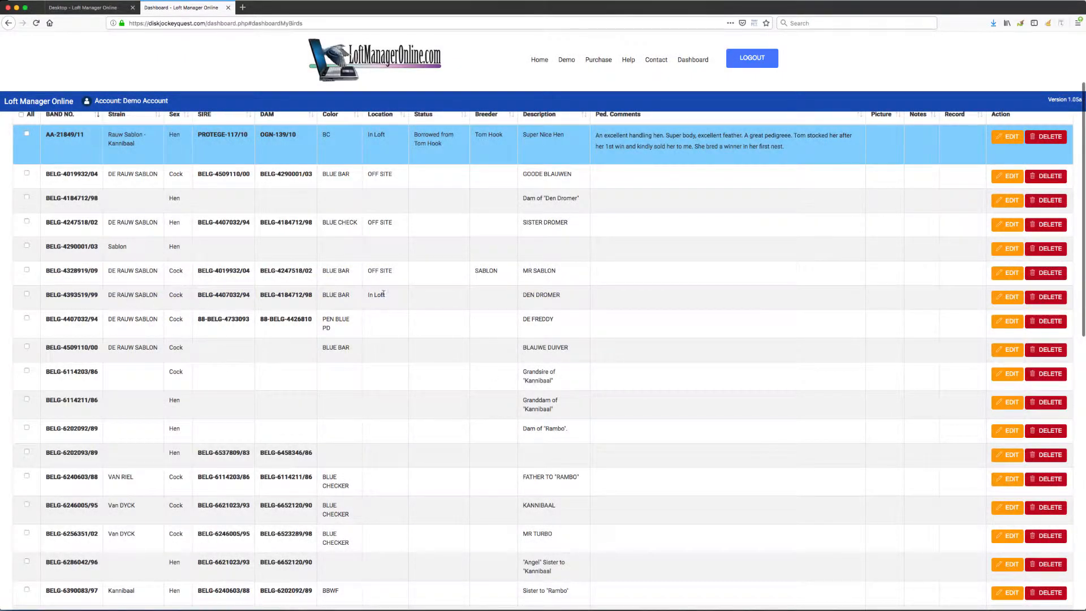
drag(384, 295, 368, 296)
- Set the status of the DEN DROMER record to Breeder and save it
click(1008, 297)
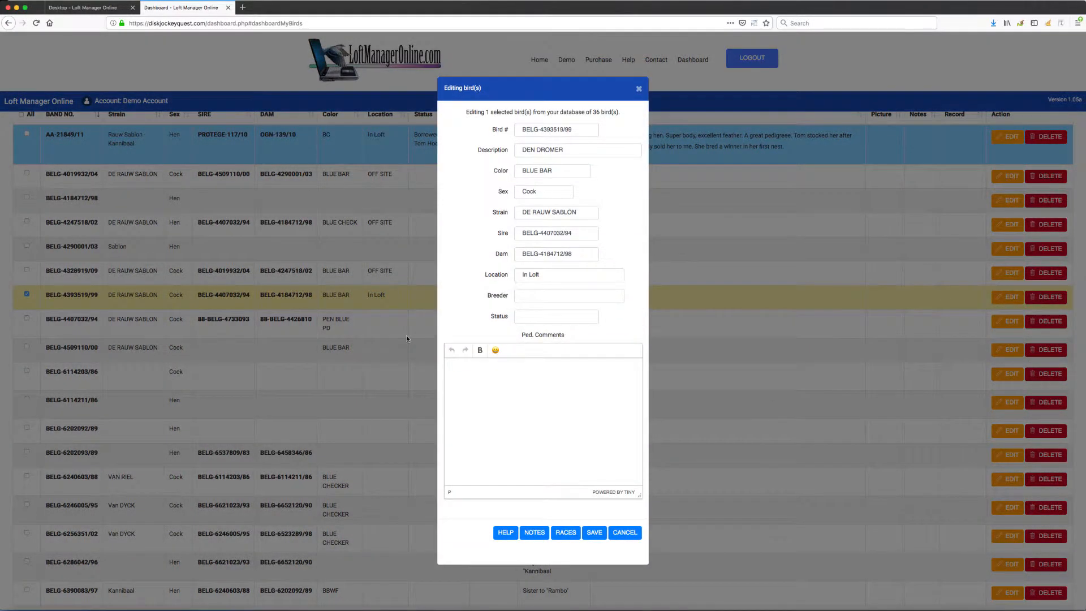
click(531, 314)
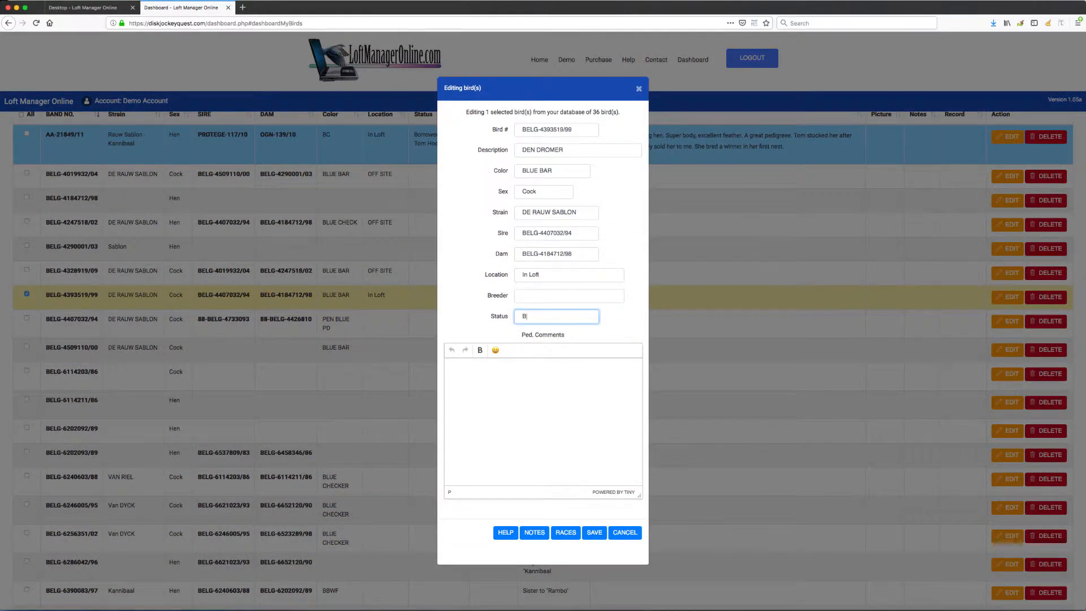
text(Bredder)
key(BackSpace)
key(BackSpace)
key(BackSpace)
key(BackSpace)
key(BackSpace)
text(eeder)
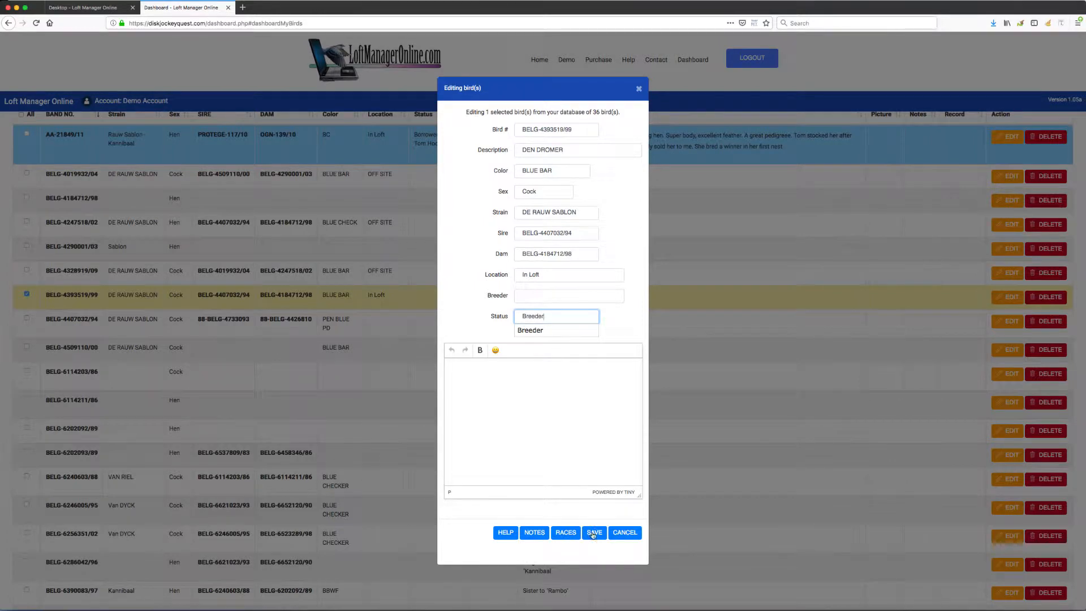
click(592, 530)
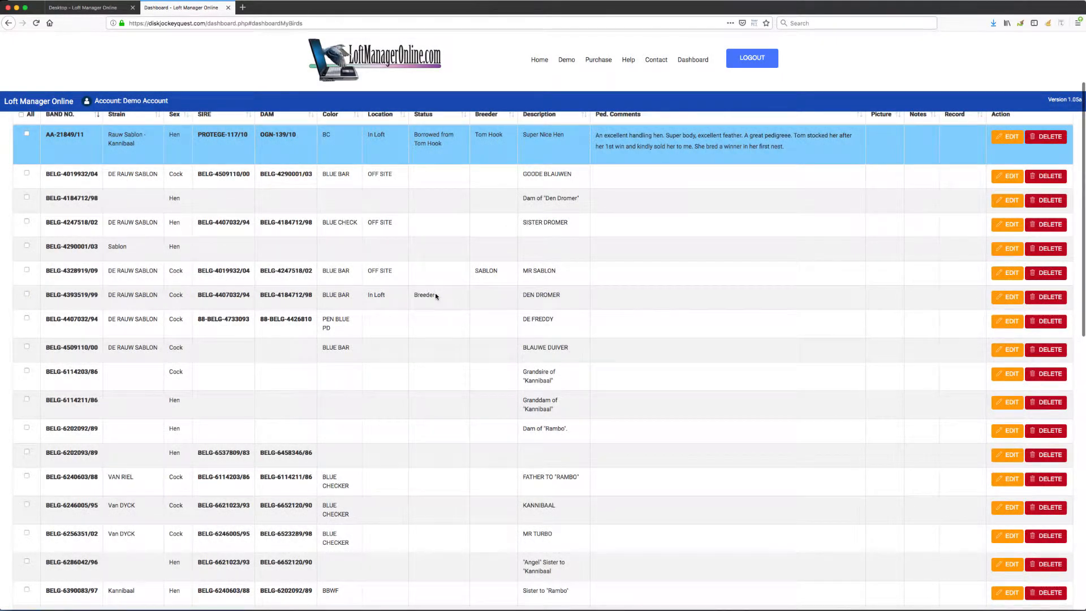
double_click(432, 294)
- Add the pedigree comment "This is a fantastic bird!" with a grinning smiley emoji to the DEN DROMER record and save it
scroll(433, 317, up, 1)
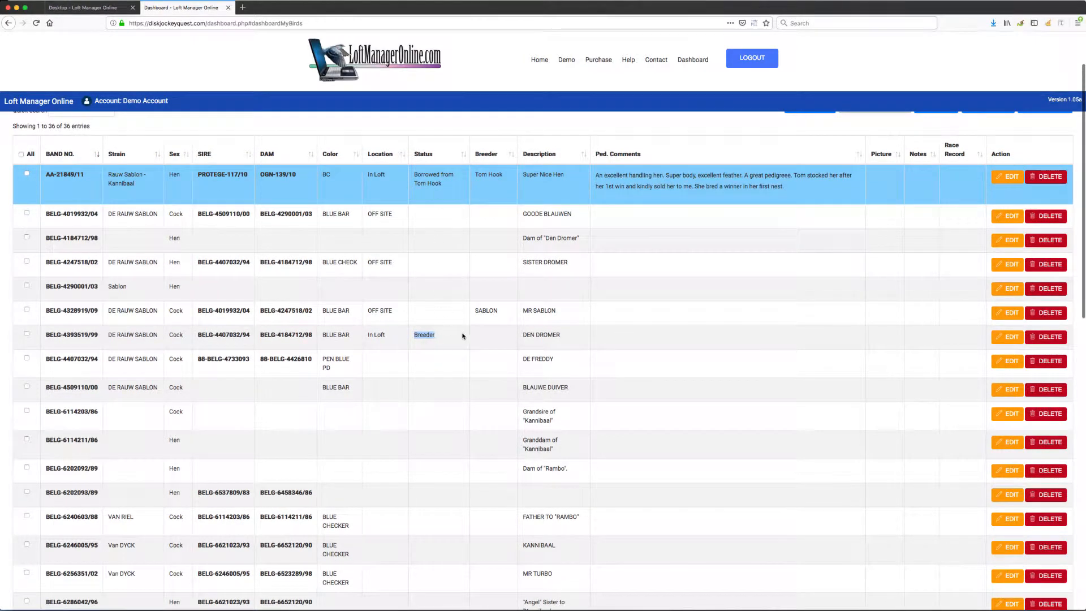
click(1008, 336)
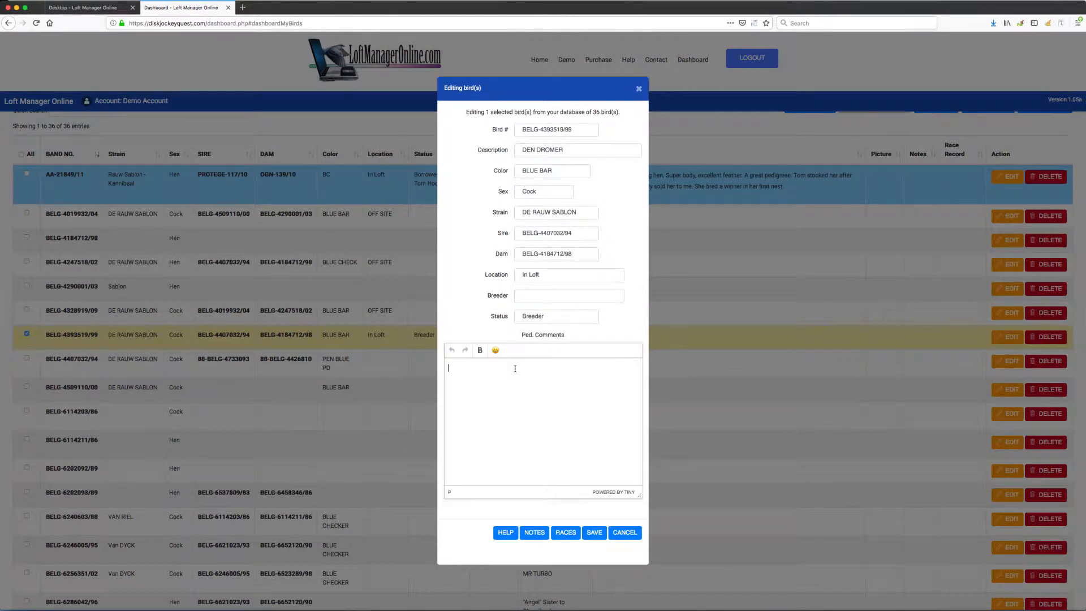
click(514, 368)
text(This is a fantastic bird!)
click(493, 351)
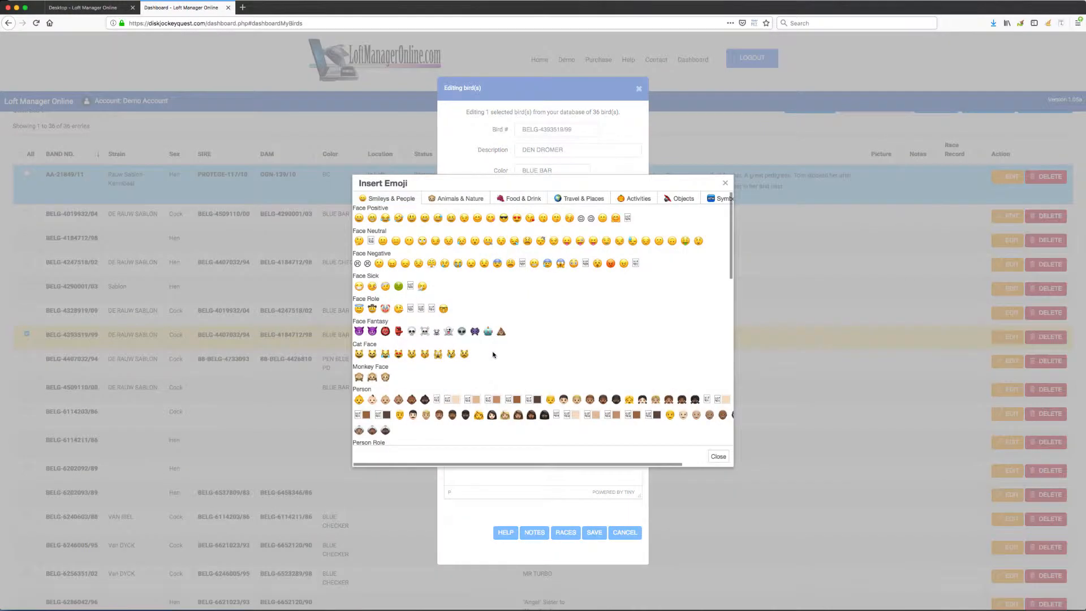
click(359, 218)
click(716, 456)
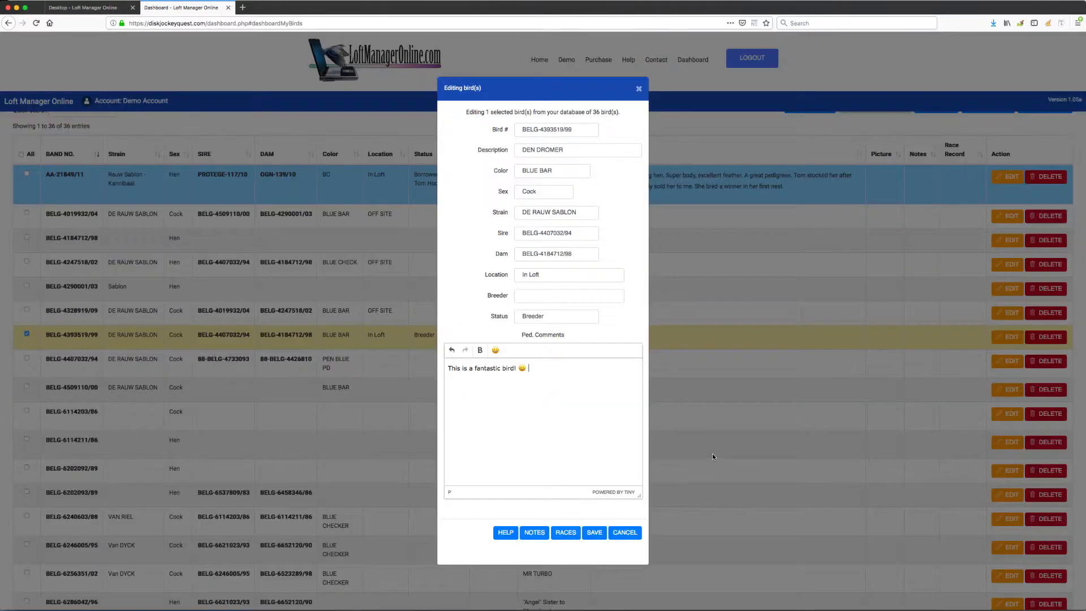
click(594, 532)
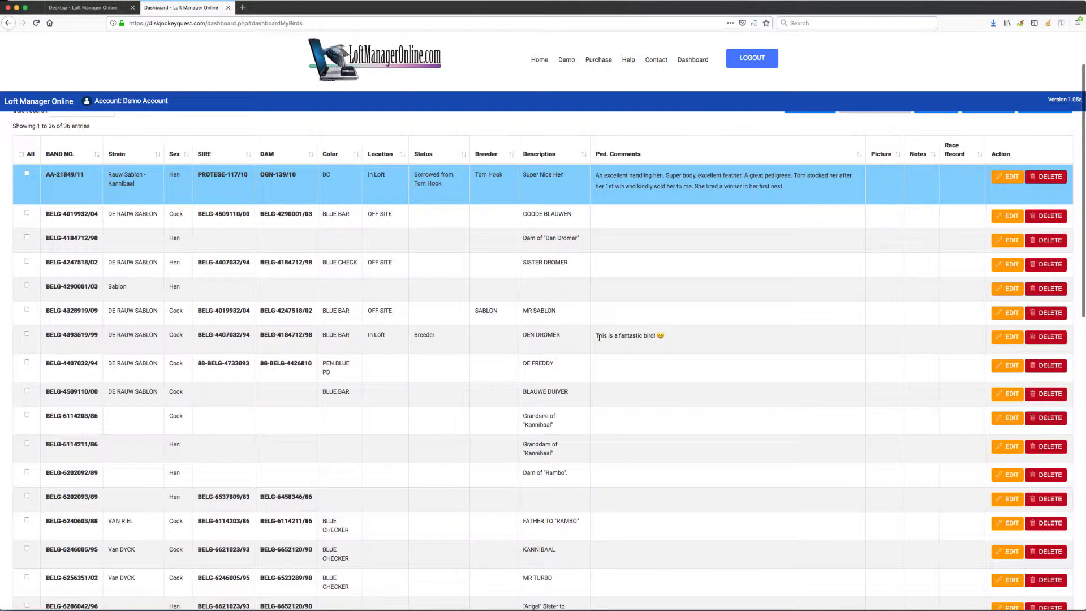
drag(595, 335, 673, 336)
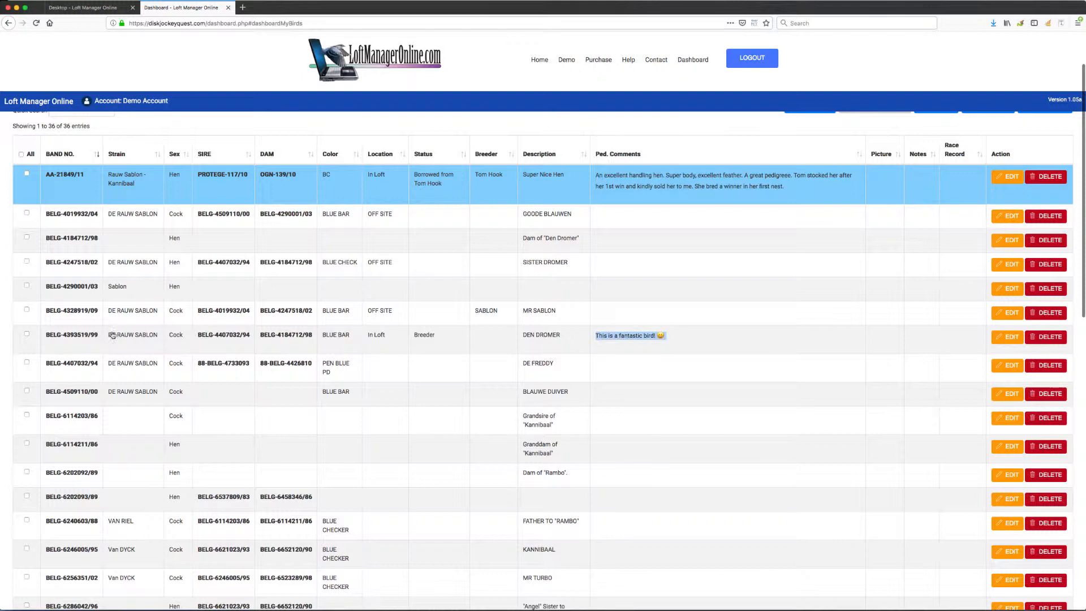
click(681, 339)
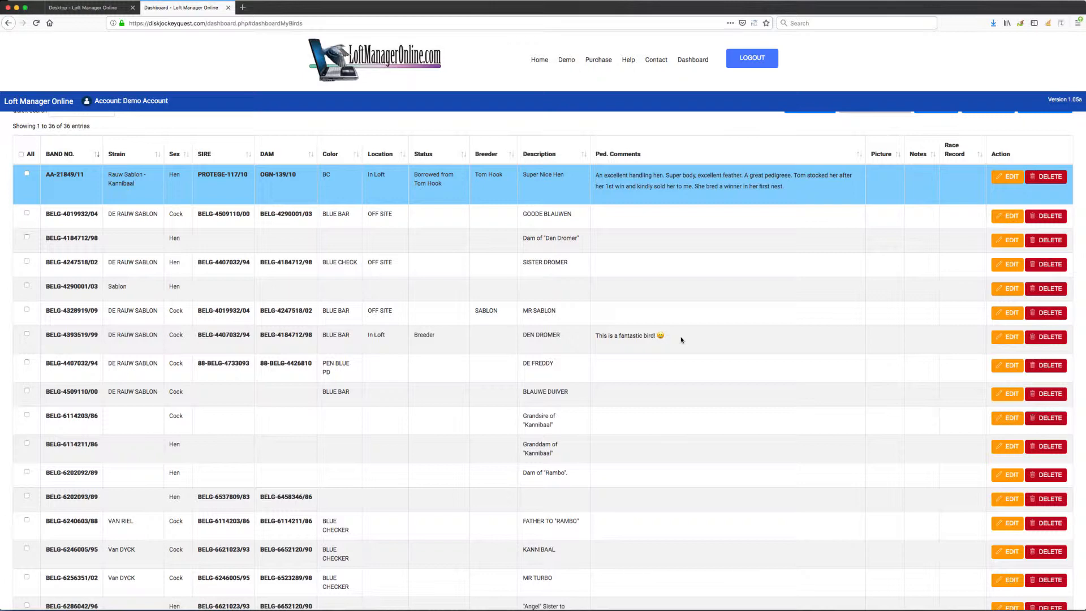
- Select birds BELG-4247518/02, BELG-4290001/03, BELG-4393519/99, BELG-4407032/94, BELG-6114203/86 and BELG-6114211/86, and open them together for editing
click(26, 261)
click(26, 286)
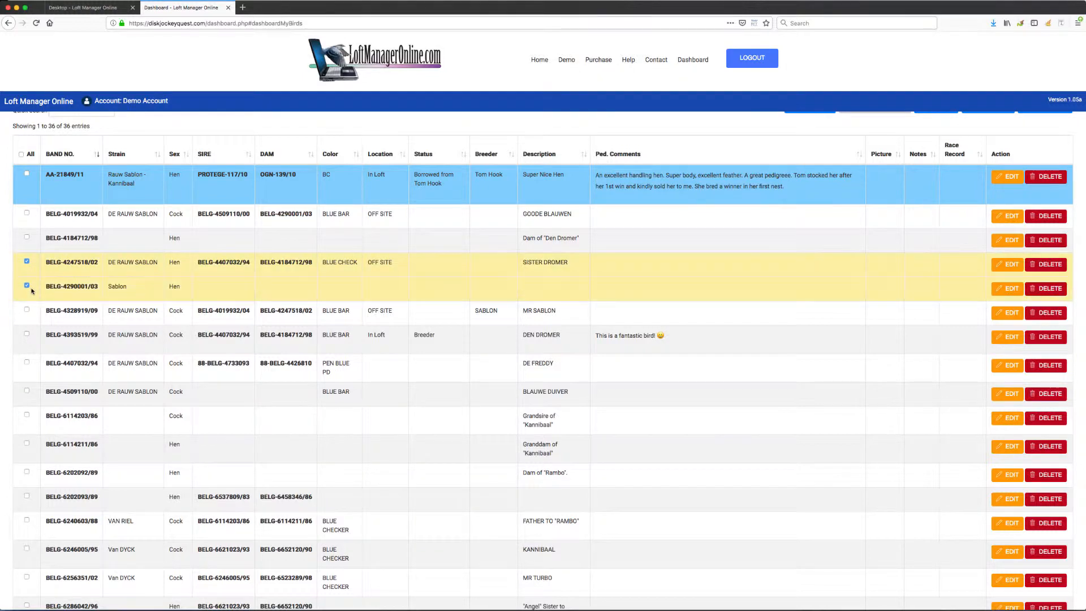
click(27, 334)
click(27, 362)
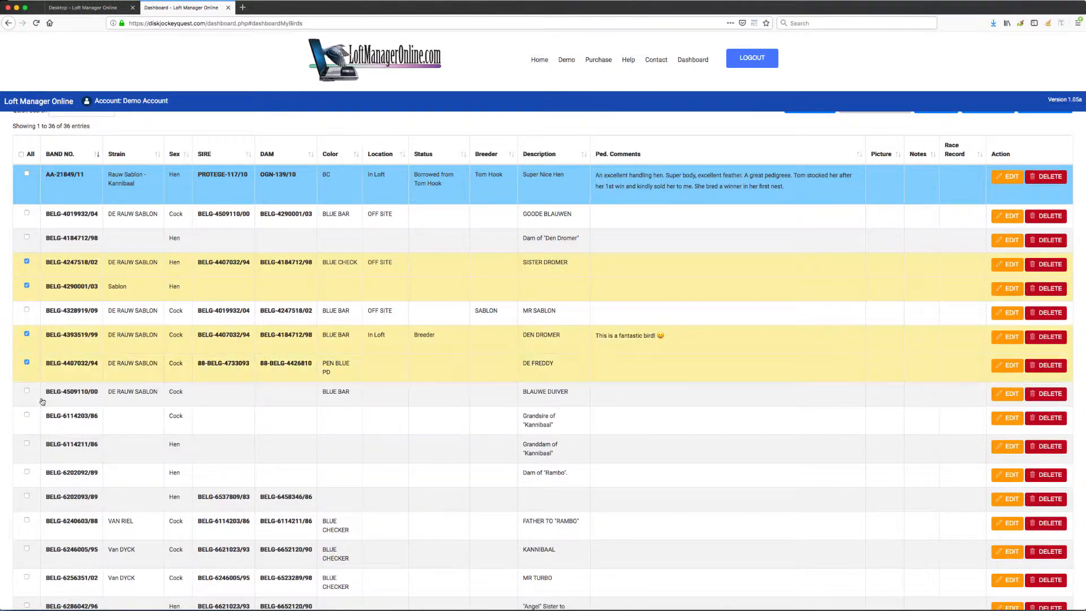
click(28, 444)
click(27, 415)
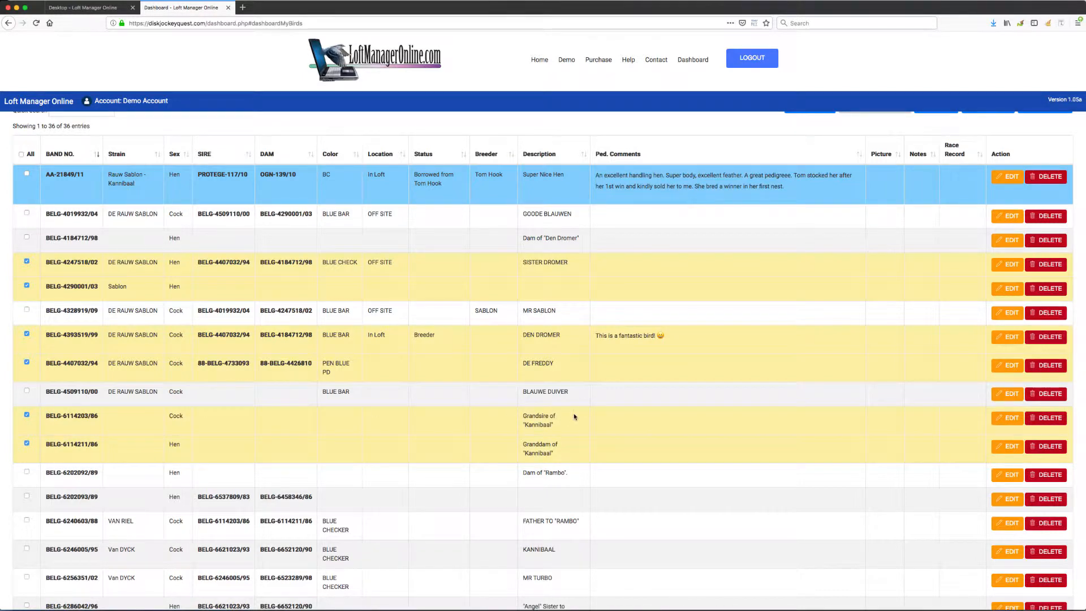
click(1007, 266)
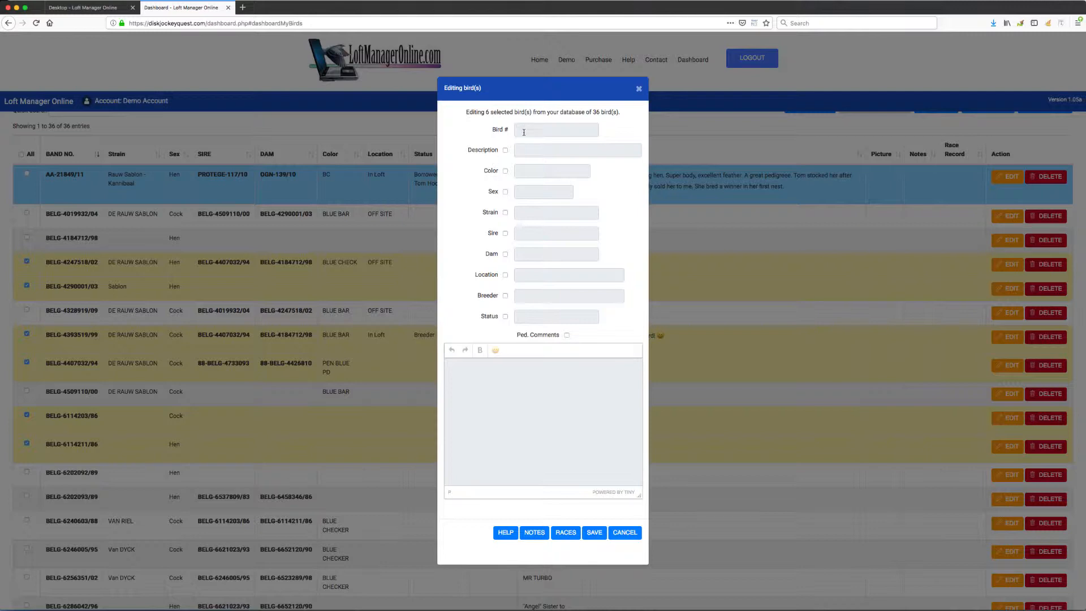
click(533, 149)
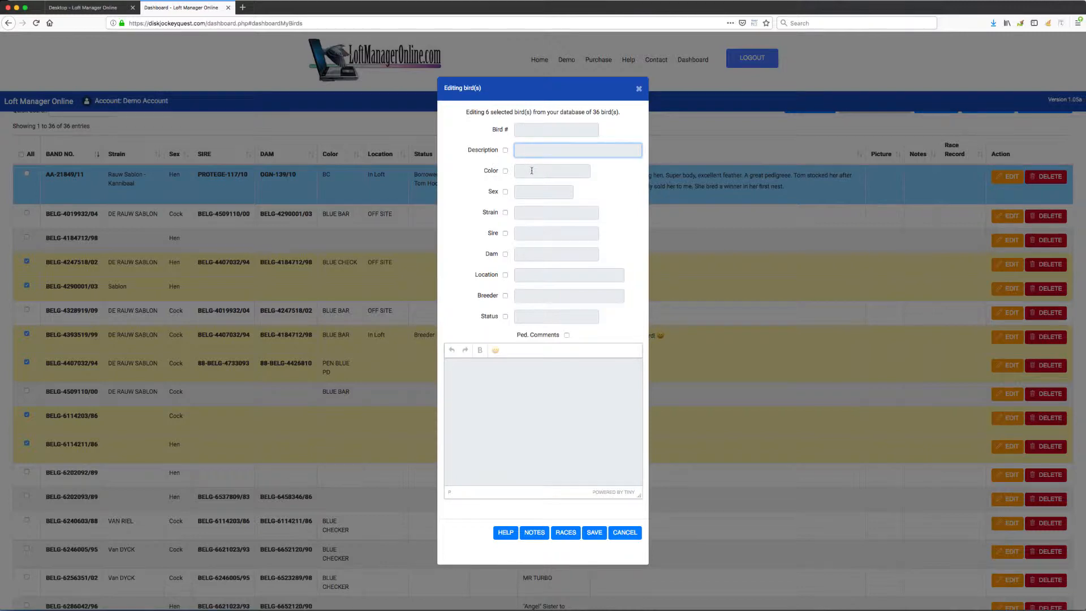
click(521, 212)
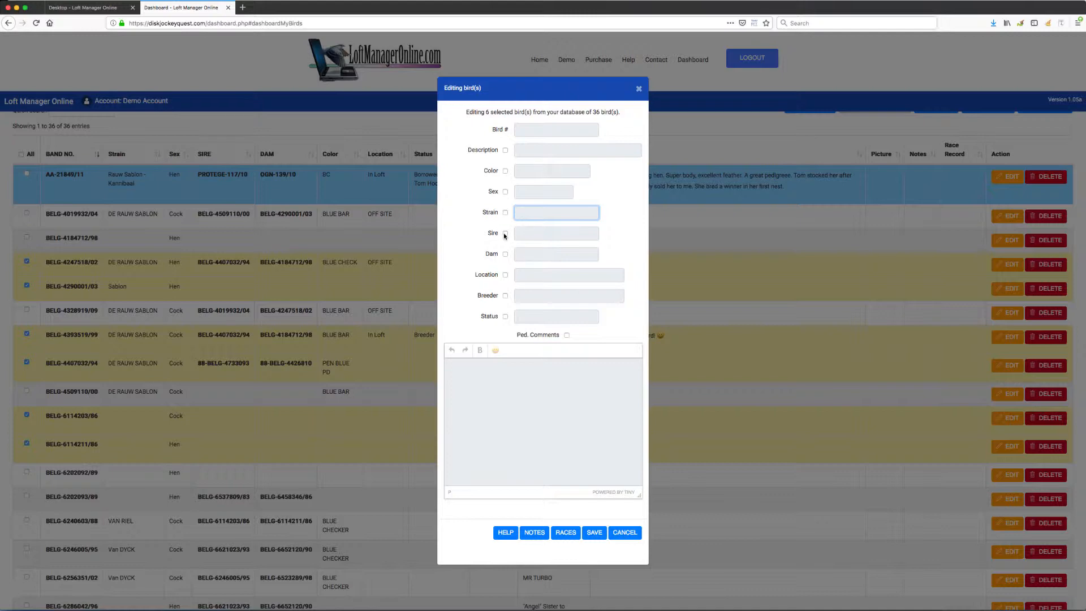
click(505, 234)
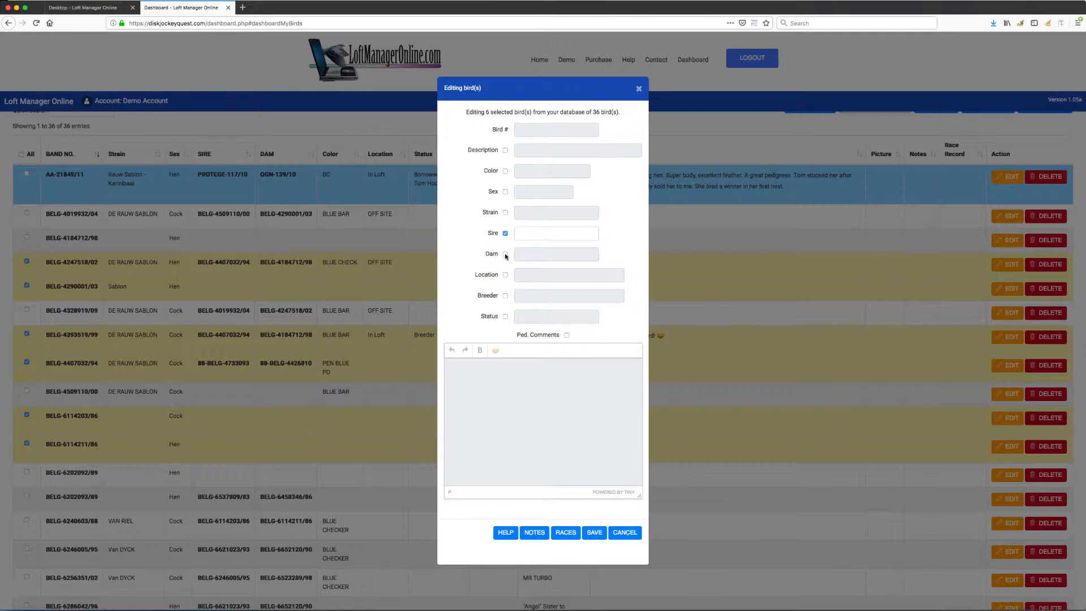
click(505, 255)
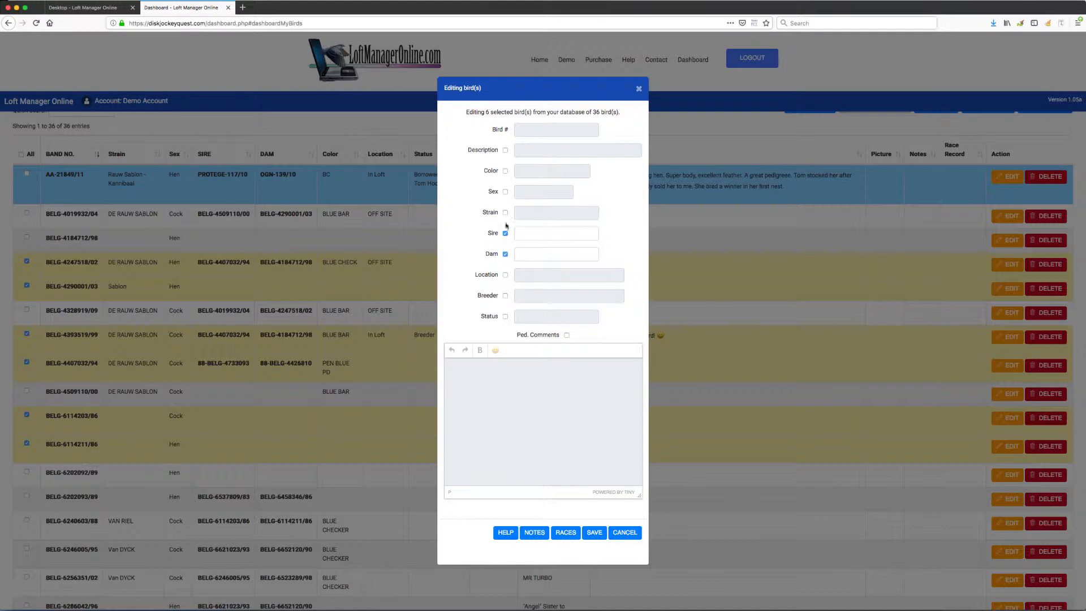
click(536, 233)
text(jkhgjkhgjkh)
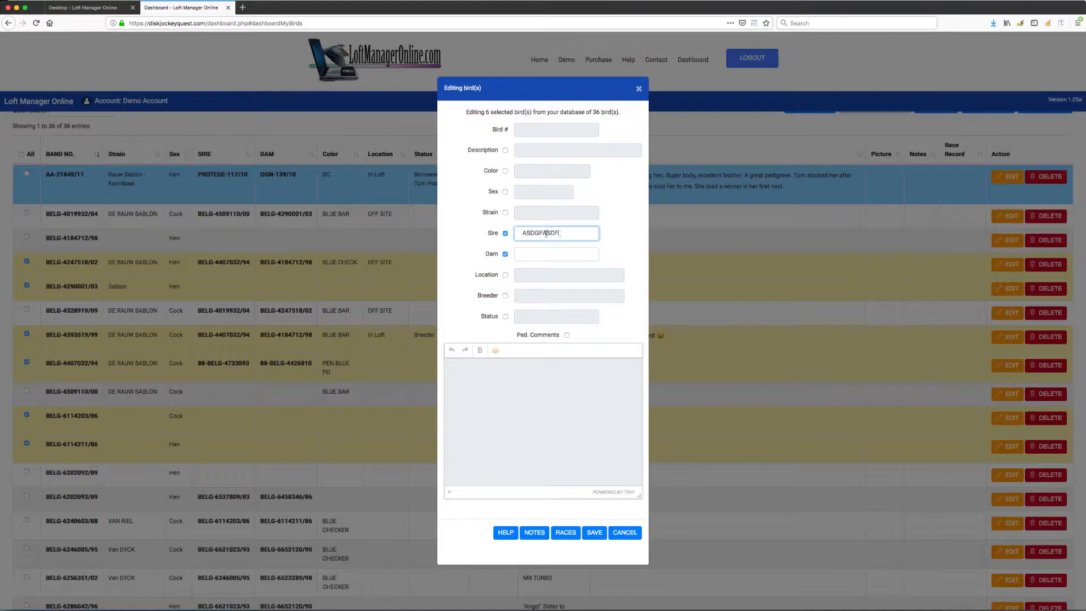
drag(560, 233, 447, 230)
key(BackSpace)
click(505, 233)
click(505, 254)
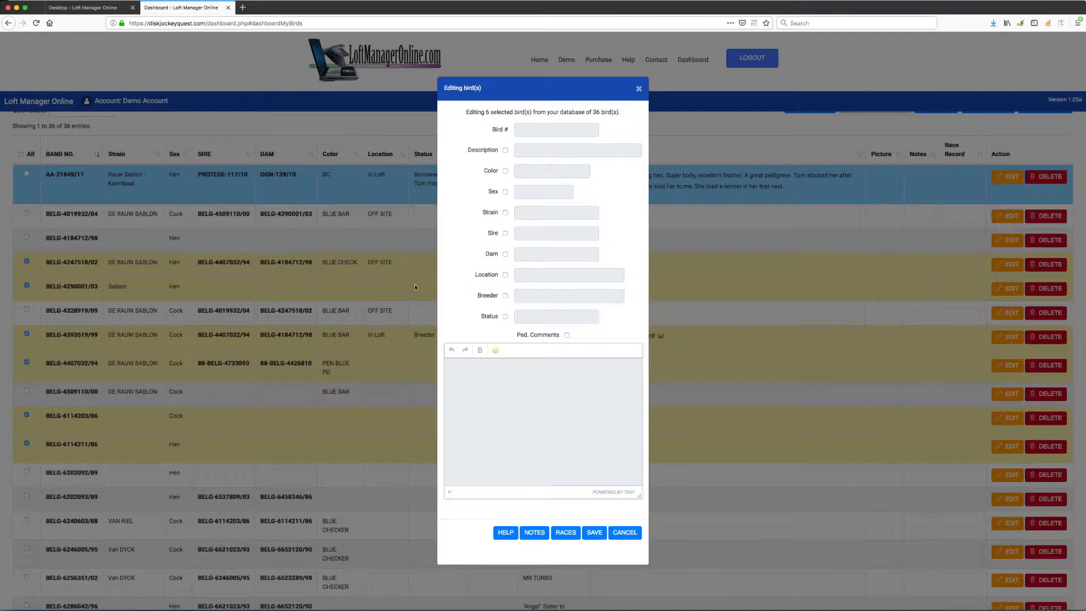
- Enable the location field for the six selected birds and set it to In Loft
click(505, 274)
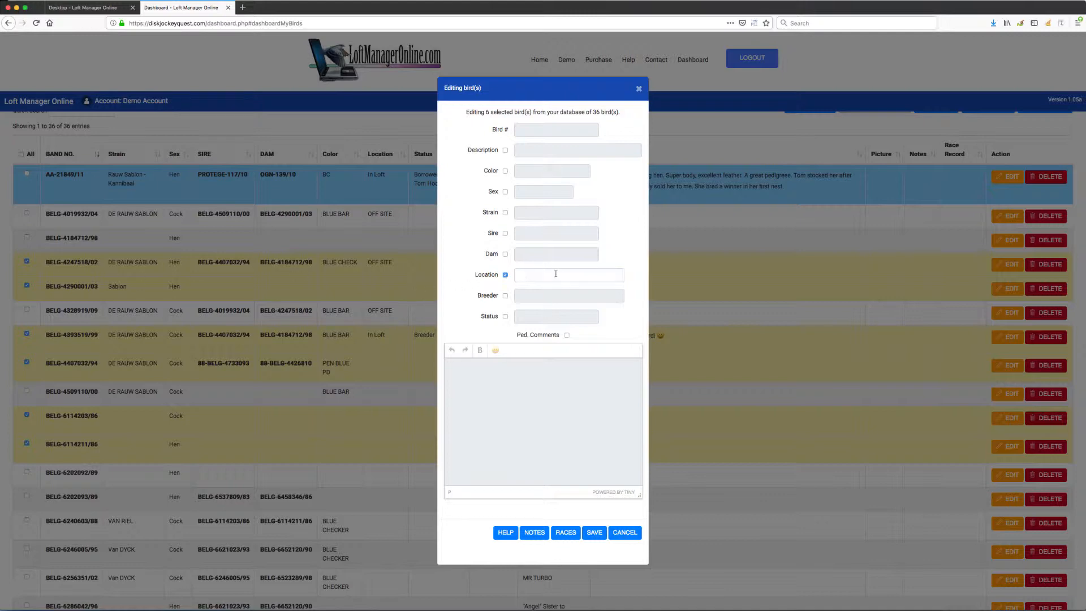
click(555, 274)
text(I)
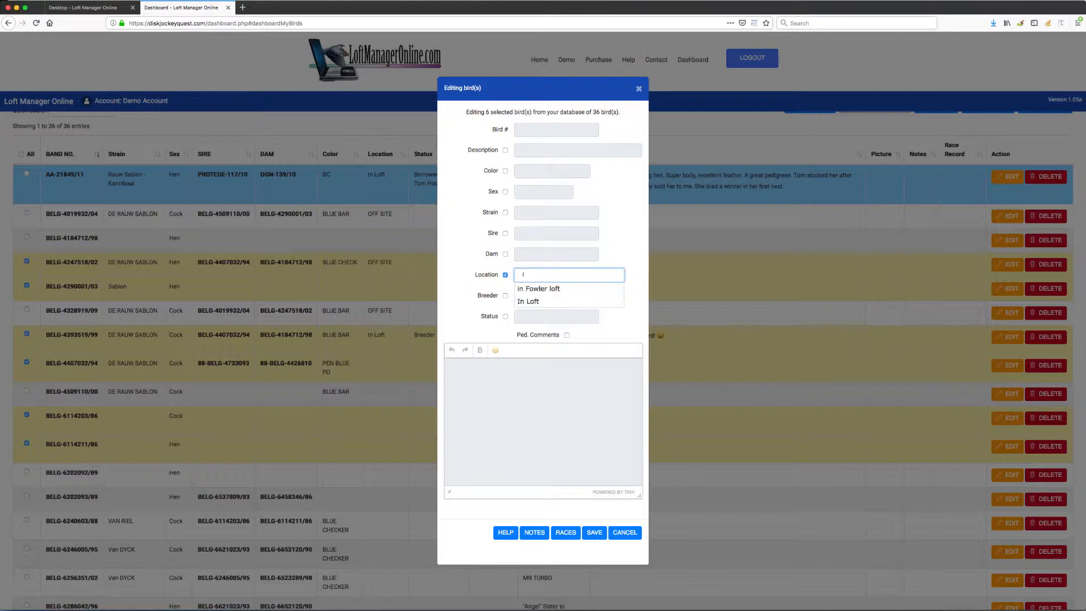
text(n Loft)
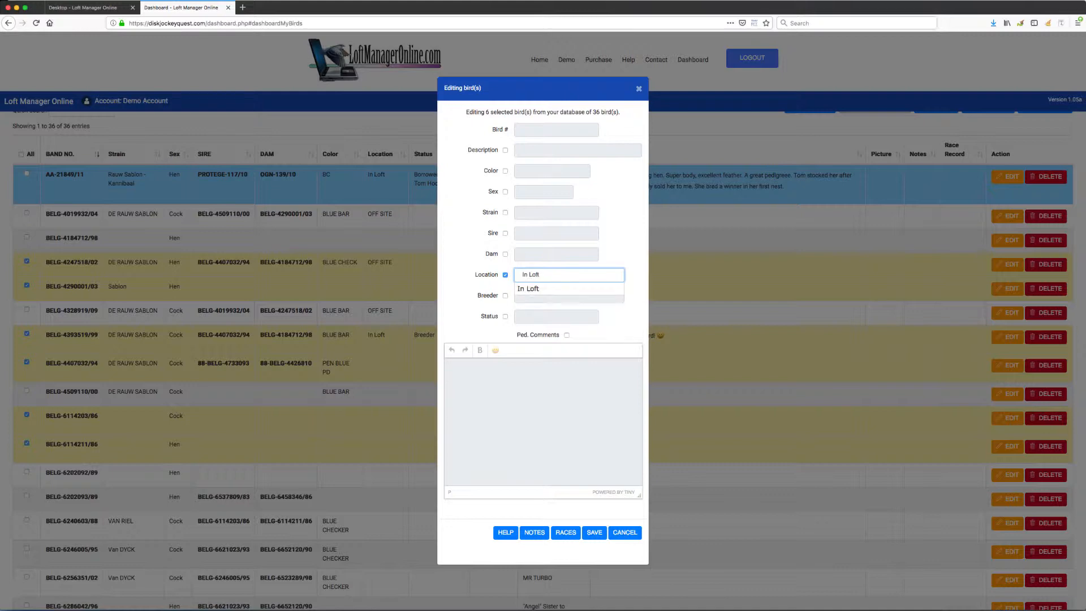
click(464, 288)
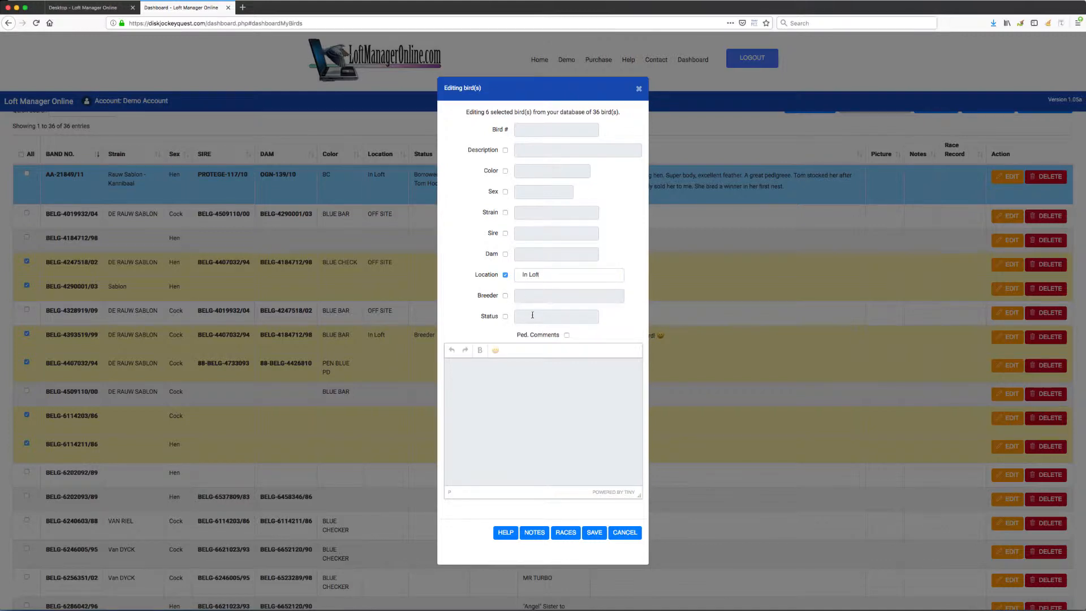
- Enable the status field for the six selected birds, set it to Breeder and save the group edit
click(505, 317)
click(557, 315)
text(Bre)
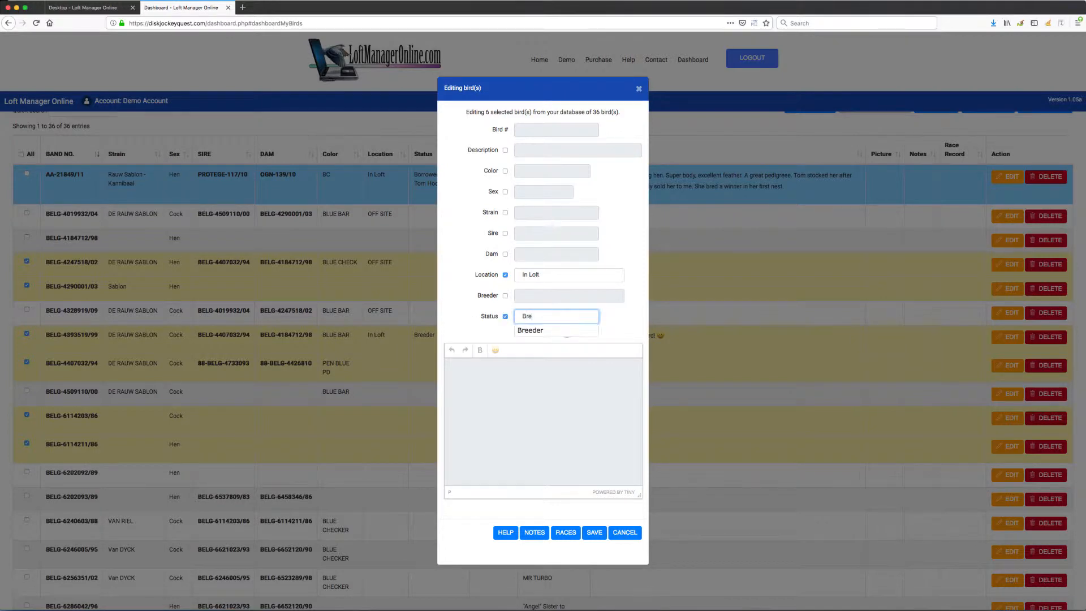
text(eder)
click(622, 323)
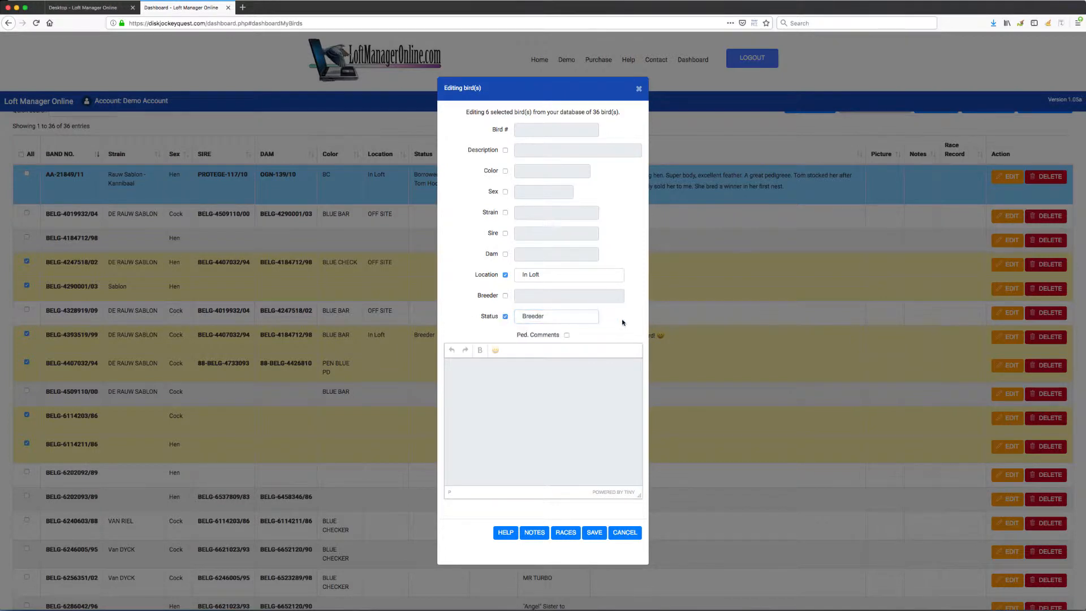
click(595, 532)
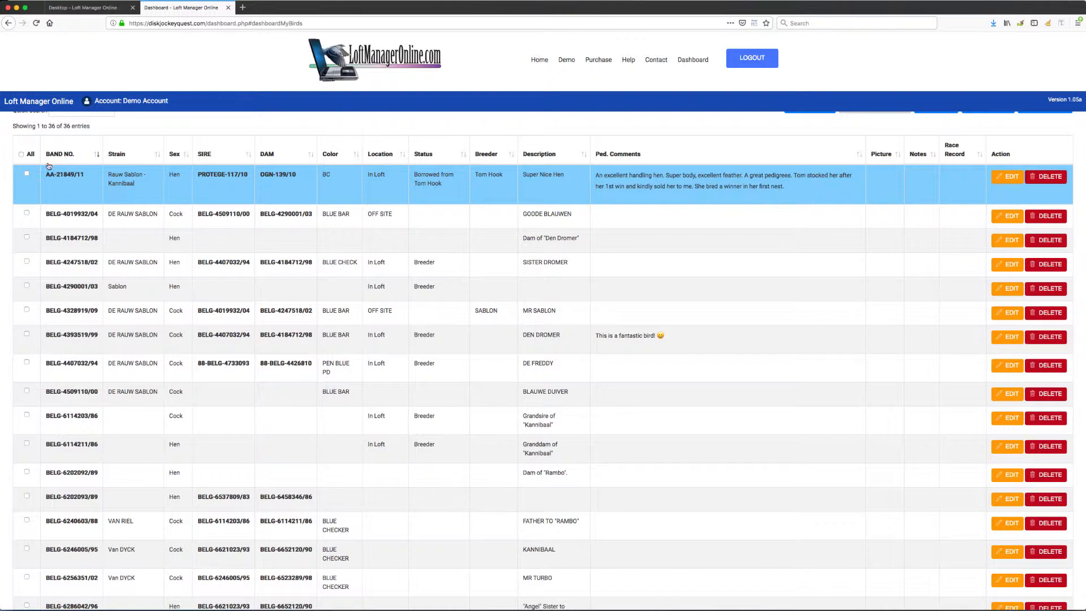
scroll(108, 241, up, 3)
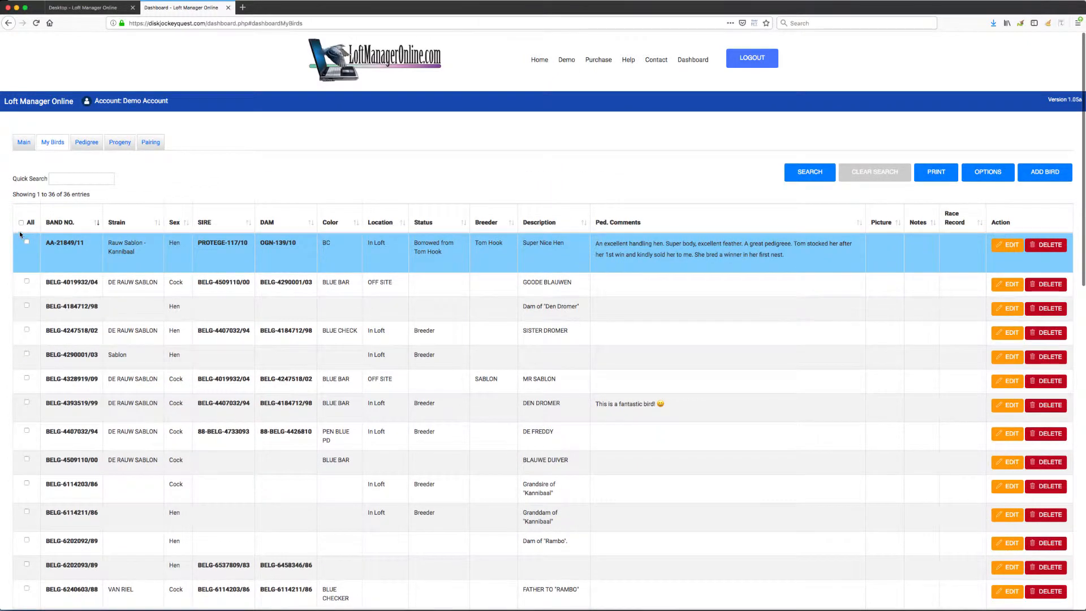
- Select all birds in the database, open them together for editing, and set their location to In Loft
click(21, 222)
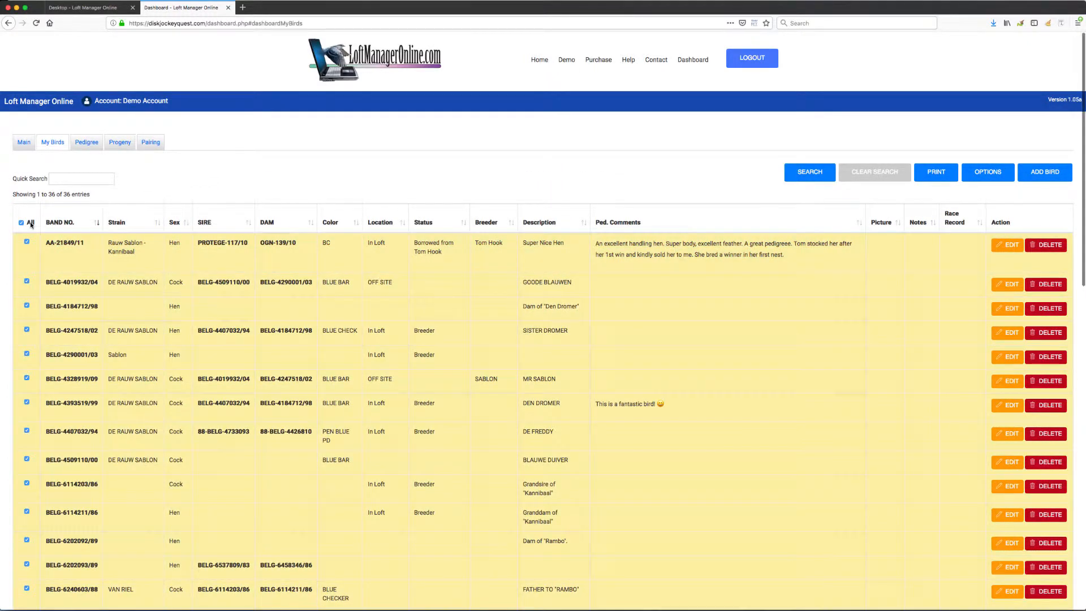
click(1010, 333)
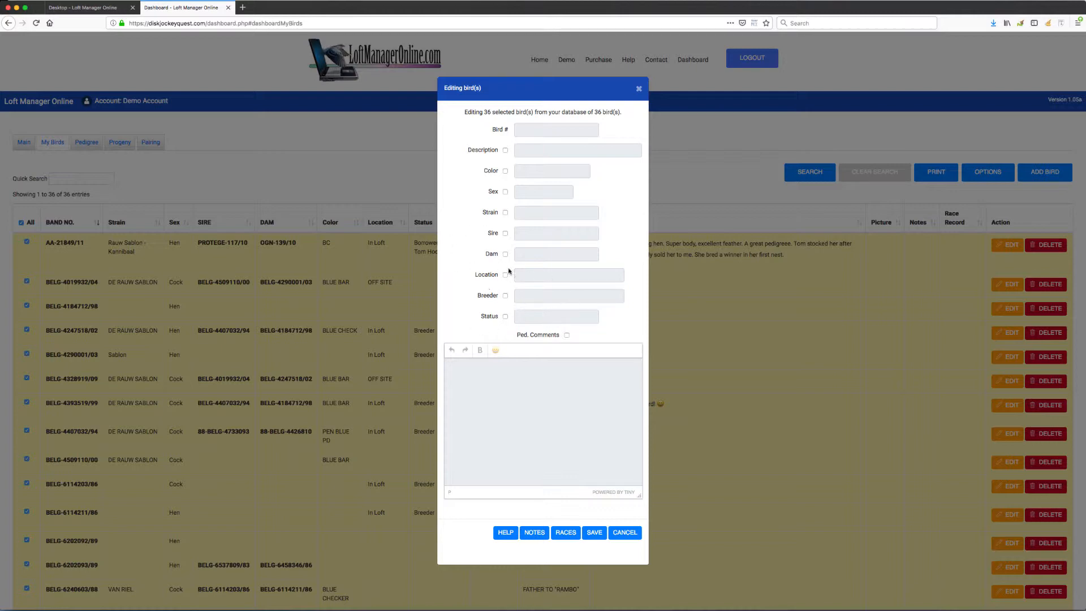
click(490, 276)
click(529, 277)
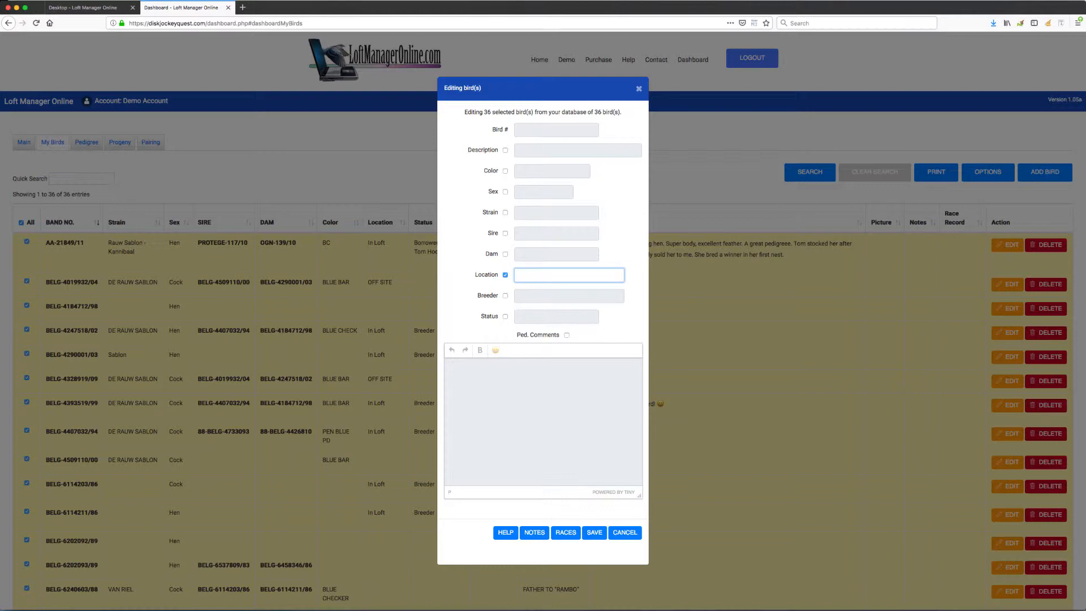
text(In Lofgtt)
- Enable the status field for all selected birds and set it to Breeder
click(501, 318)
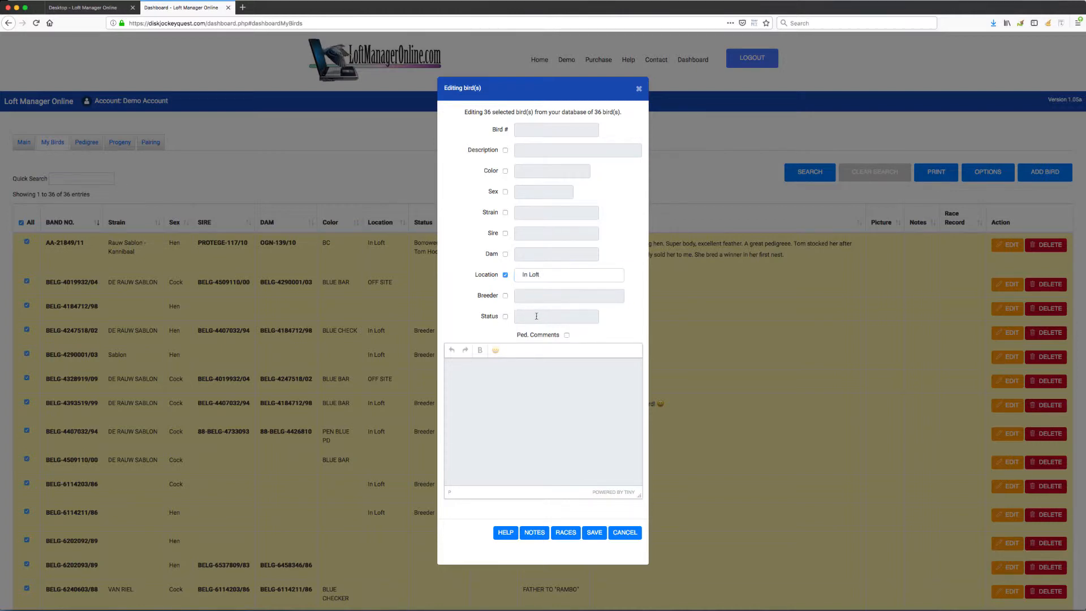
click(505, 316)
click(535, 319)
text(Br)
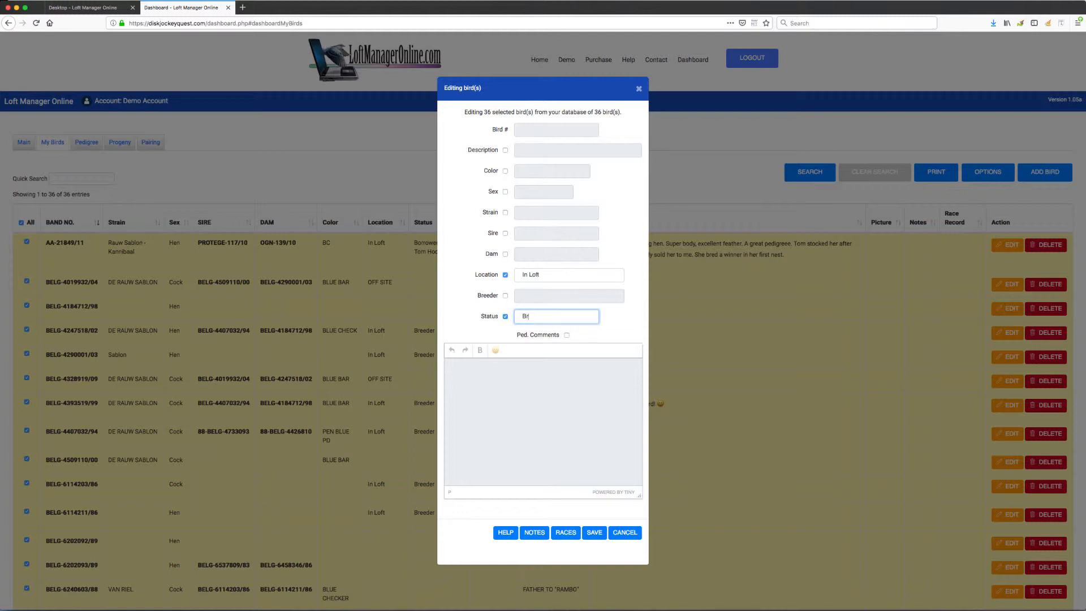
text(eeder)
click(474, 312)
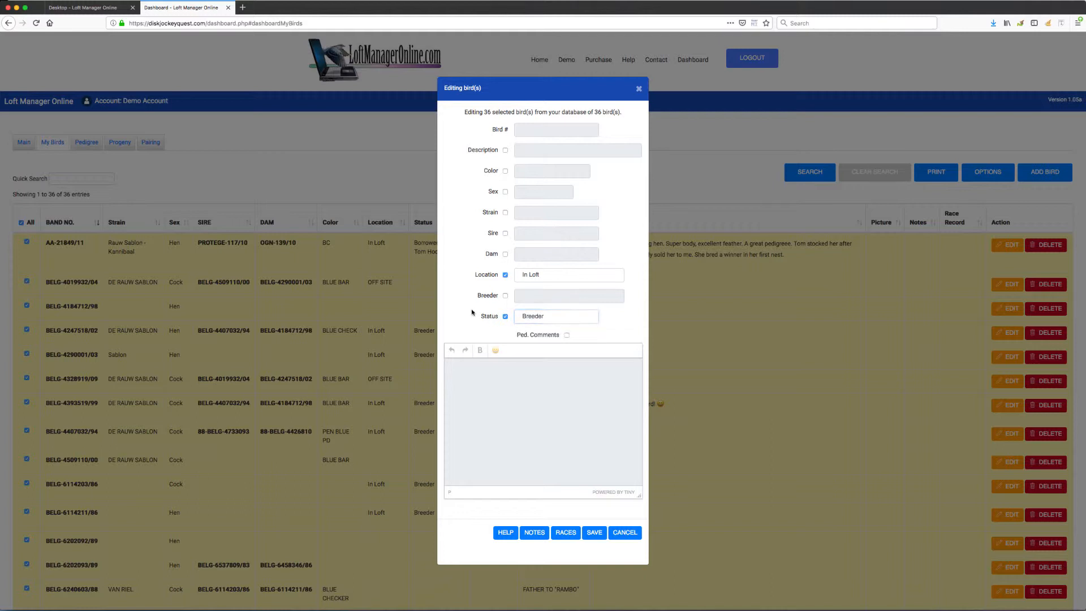
- Add the note "These birds are with breeder" to all selected birds, save the group edit and review the bird list
click(535, 533)
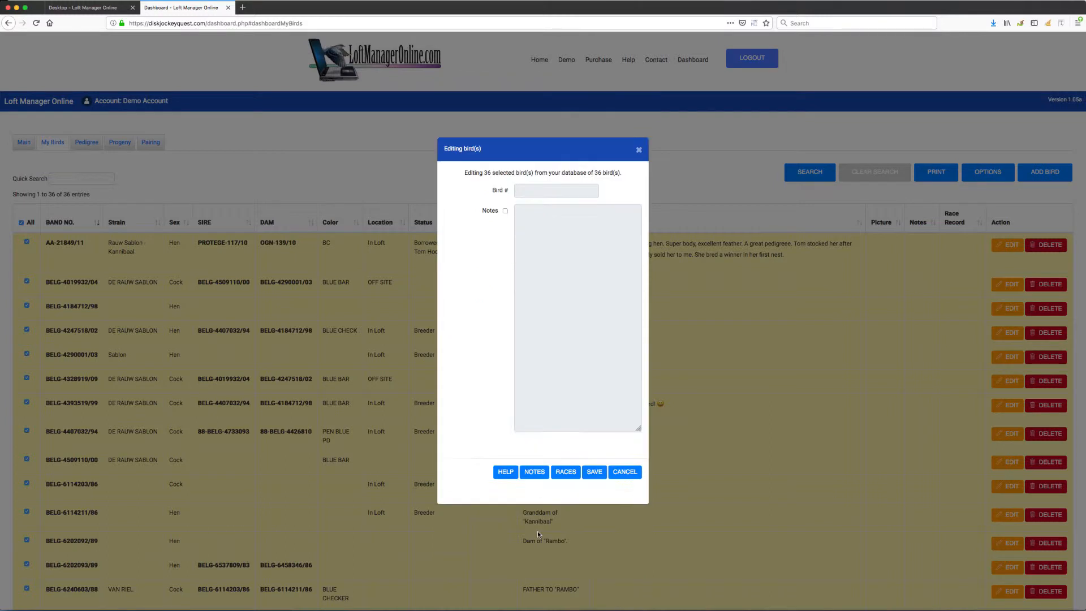
click(505, 211)
click(547, 214)
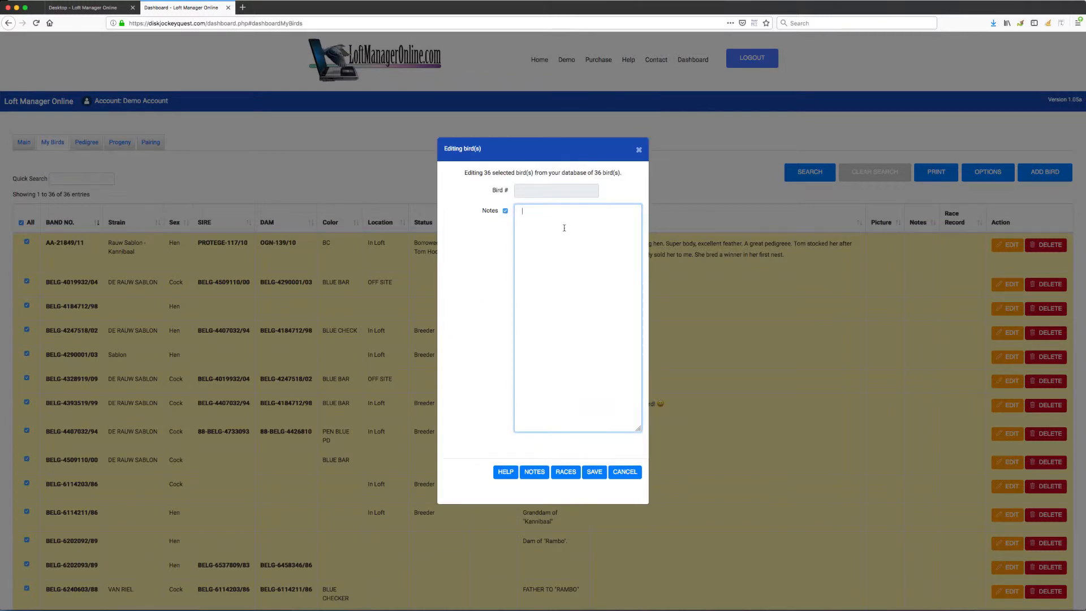
text(These birds are with breeder)
click(595, 472)
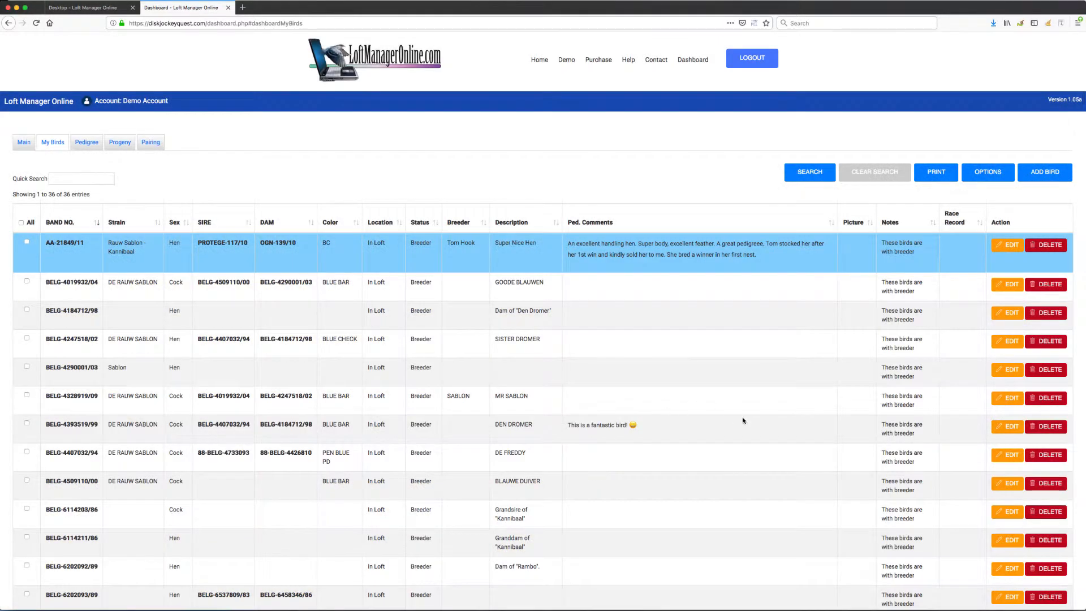
scroll(742, 420, down, 5)
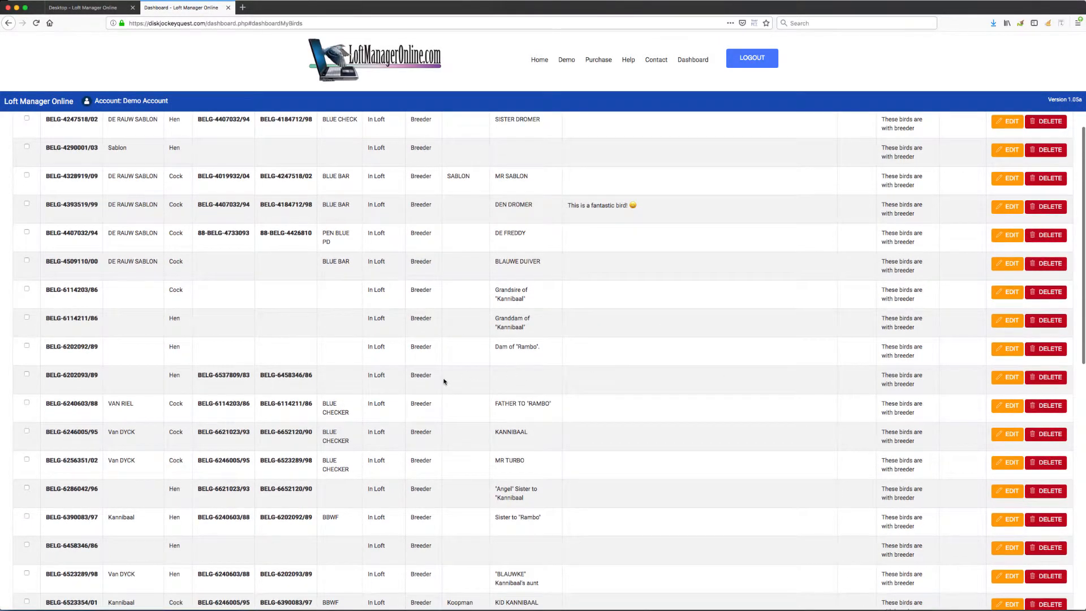
scroll(444, 381, down, 12)
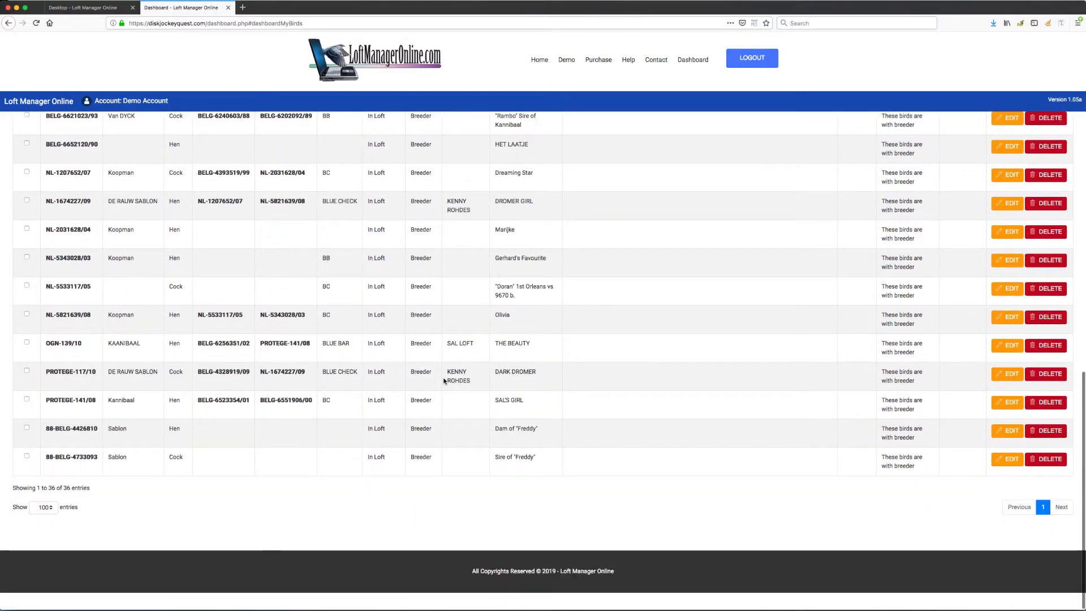
scroll(444, 380, up, 15)
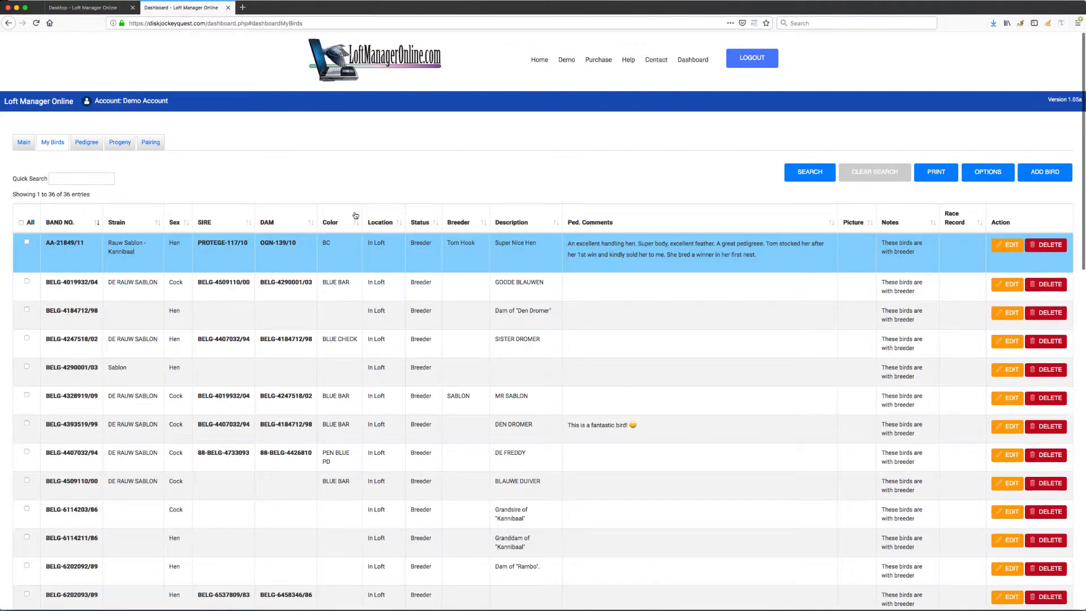
- Show the progeny of BELG-4019932/04, select every bird in that list and open them together for editing
click(87, 146)
click(119, 142)
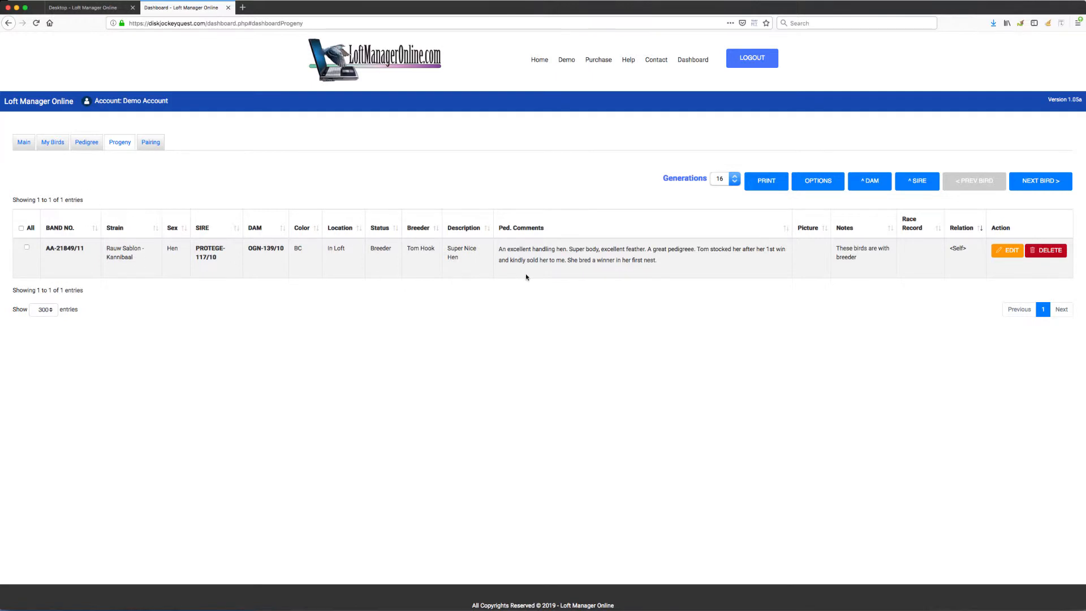
click(1037, 182)
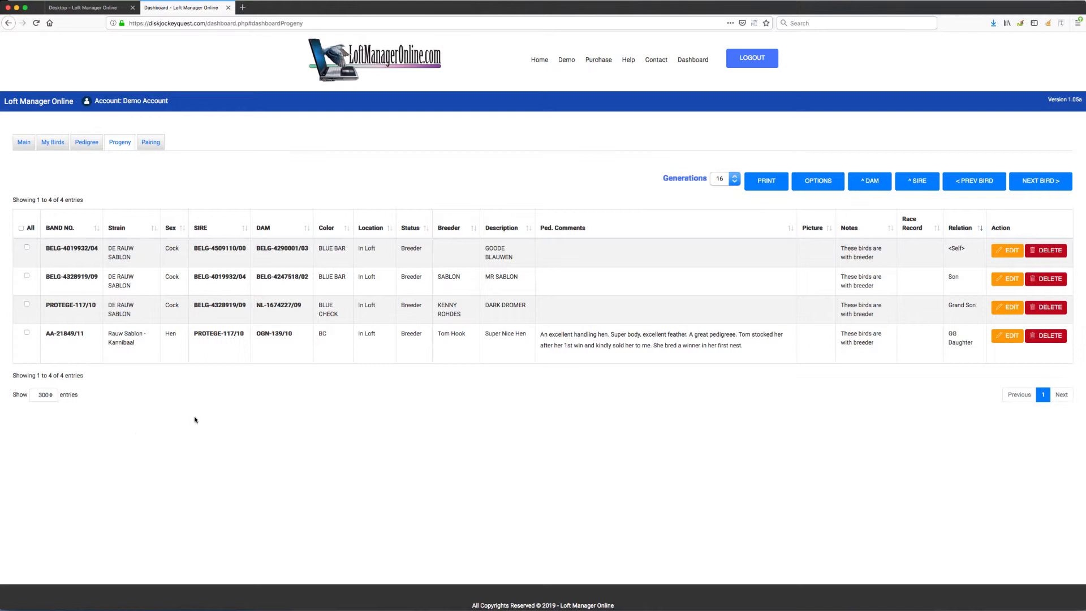
click(32, 229)
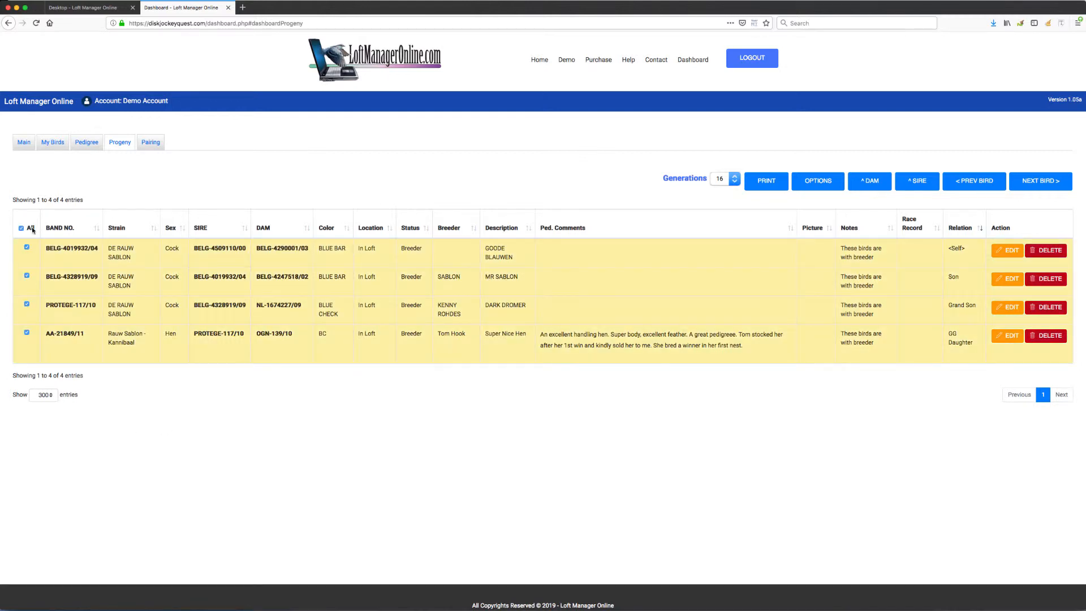
click(1009, 250)
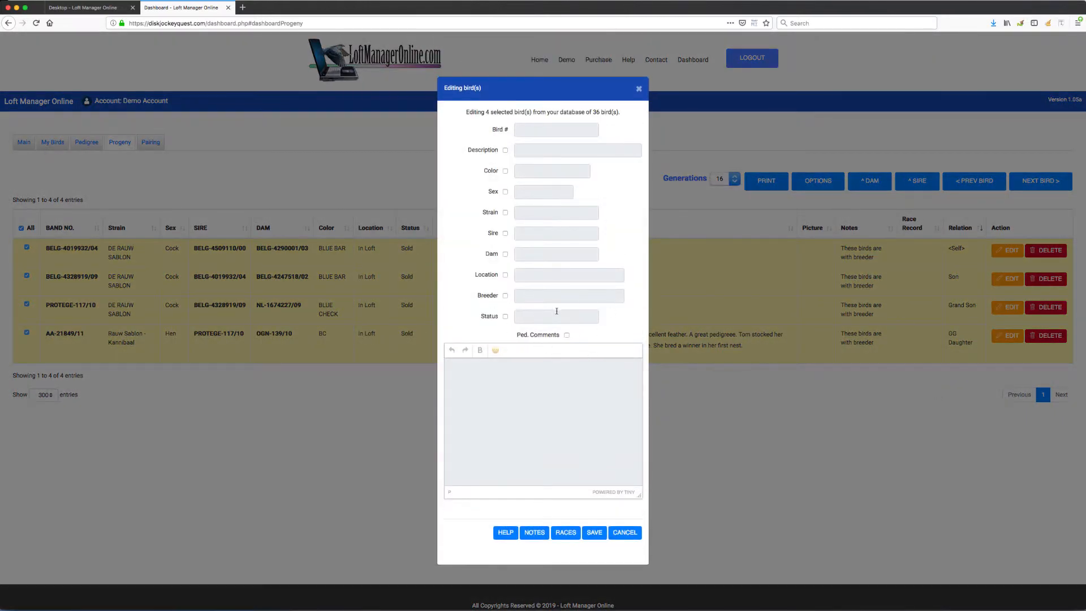
- Enable the status field for the selected progeny birds, set it to Sold, save and check their status
click(505, 316)
click(553, 316)
text(Sold)
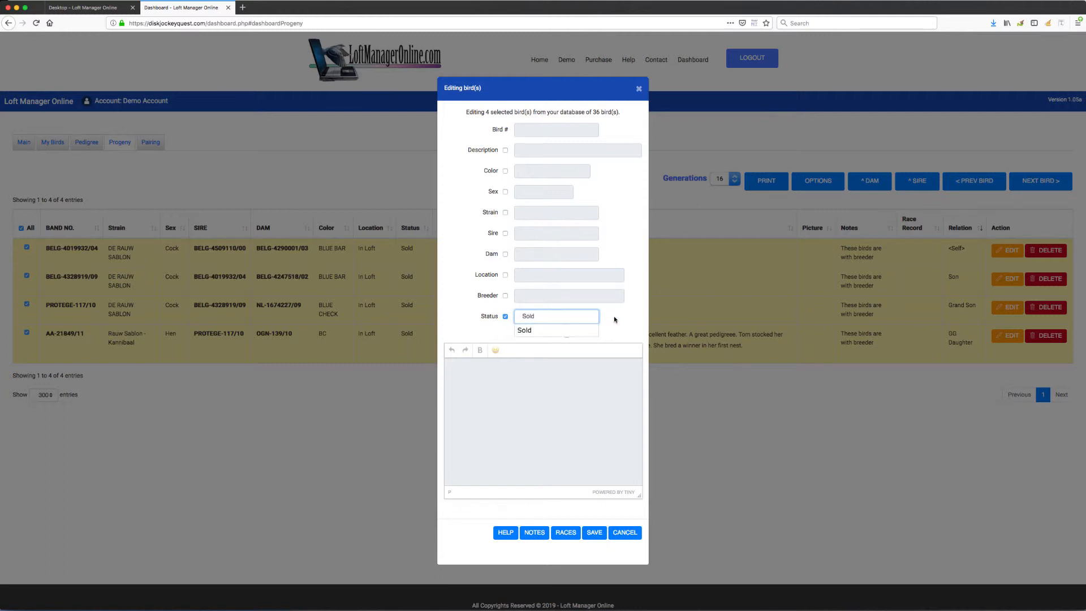
click(613, 315)
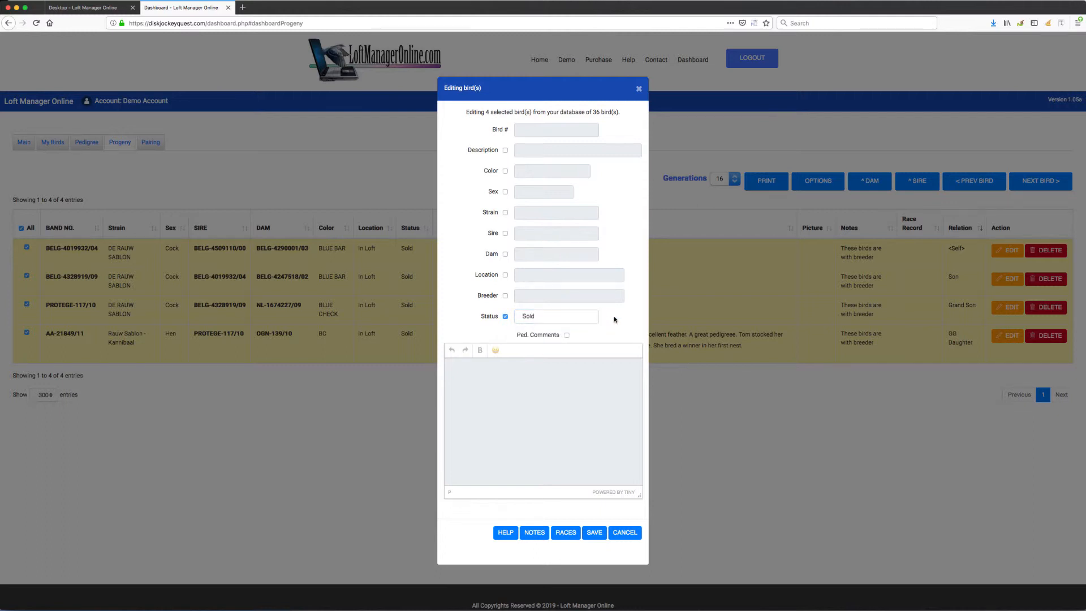
click(595, 533)
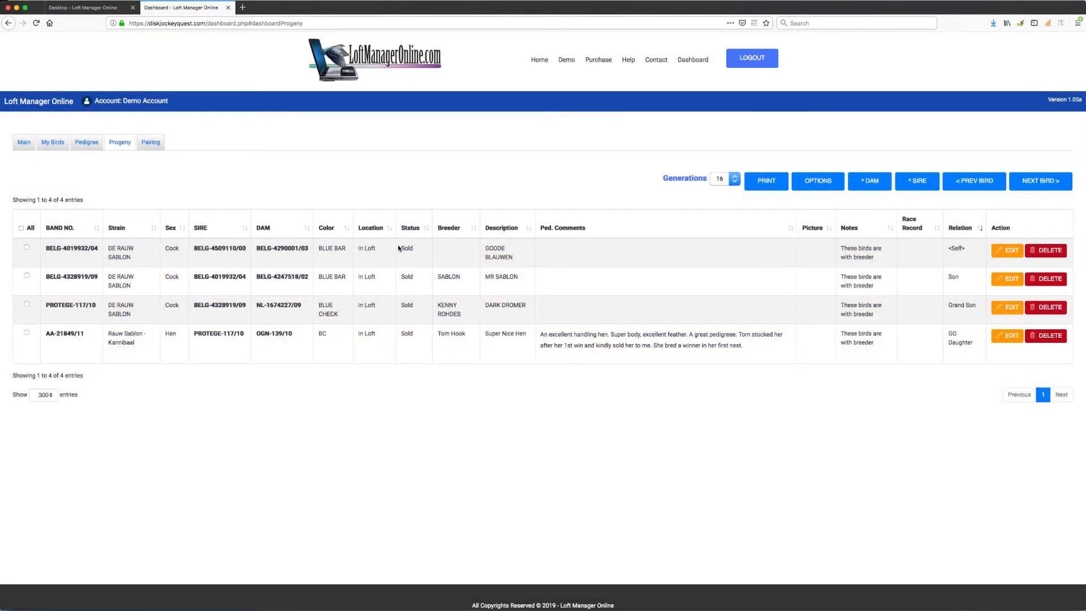
drag(400, 249, 414, 249)
drag(400, 335, 416, 339)
- Edit only MR SABLON (BELG-4328919/09) in the progeny list, clear its status and save
click(1008, 280)
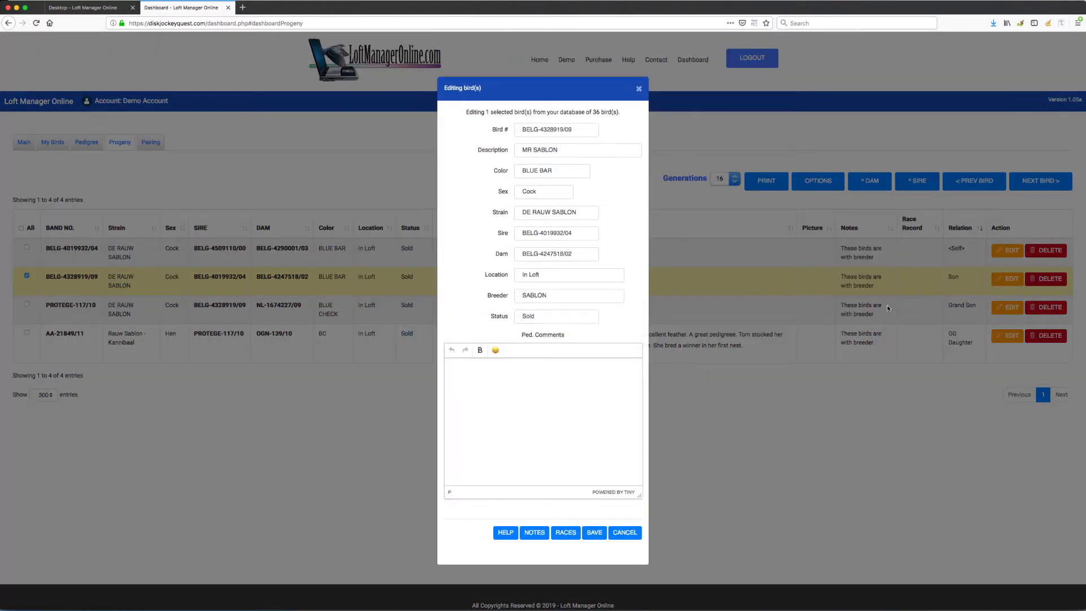
double_click(556, 317)
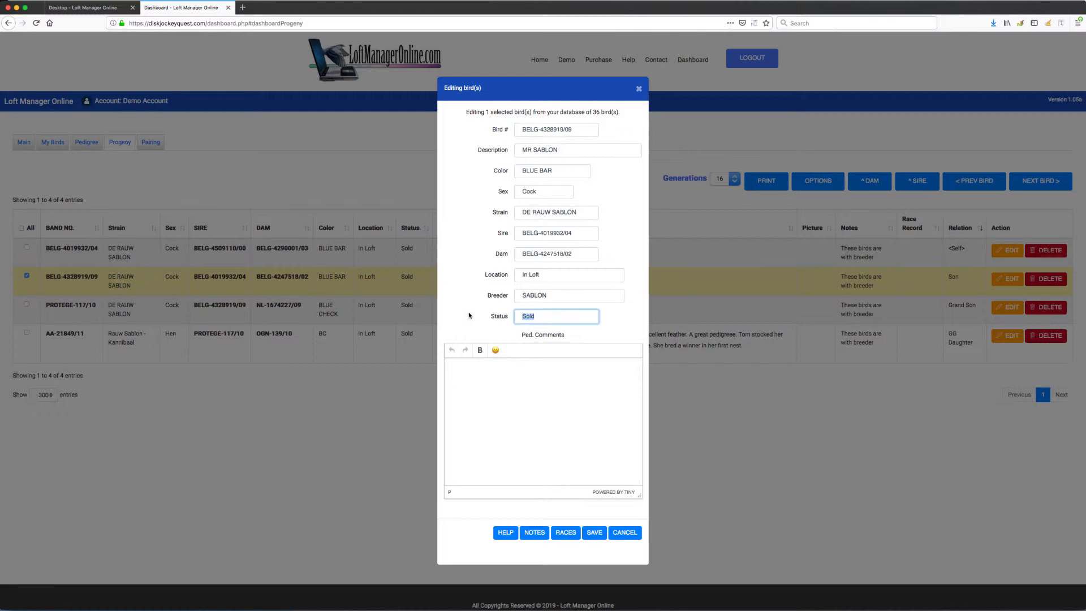
key(BackSpace)
click(595, 537)
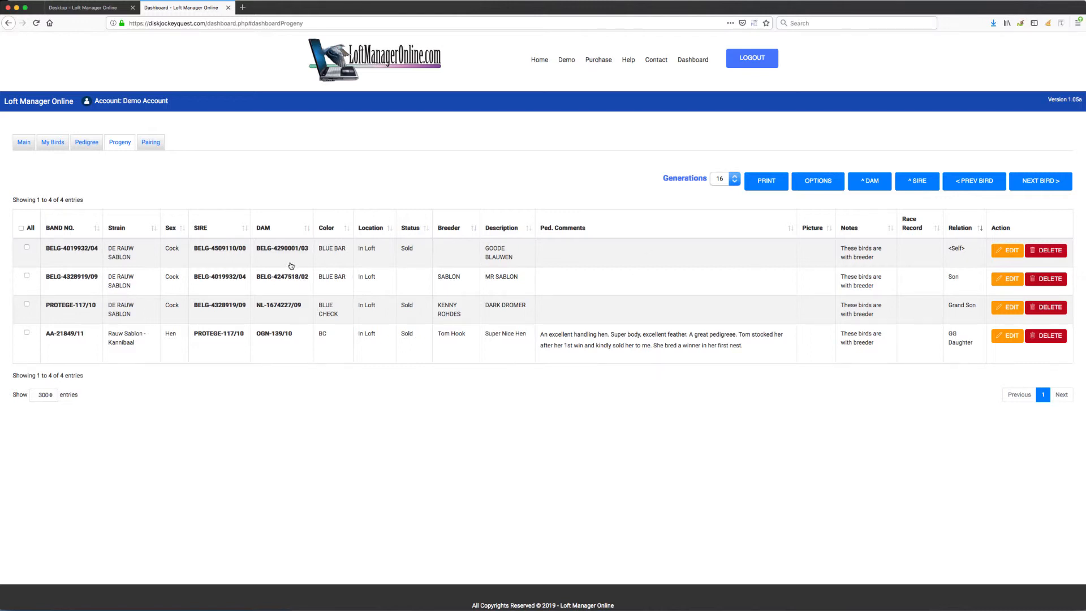
- Open the pedigree of BELG-4019932/04, edit the bird from there, clear its status and save
click(83, 146)
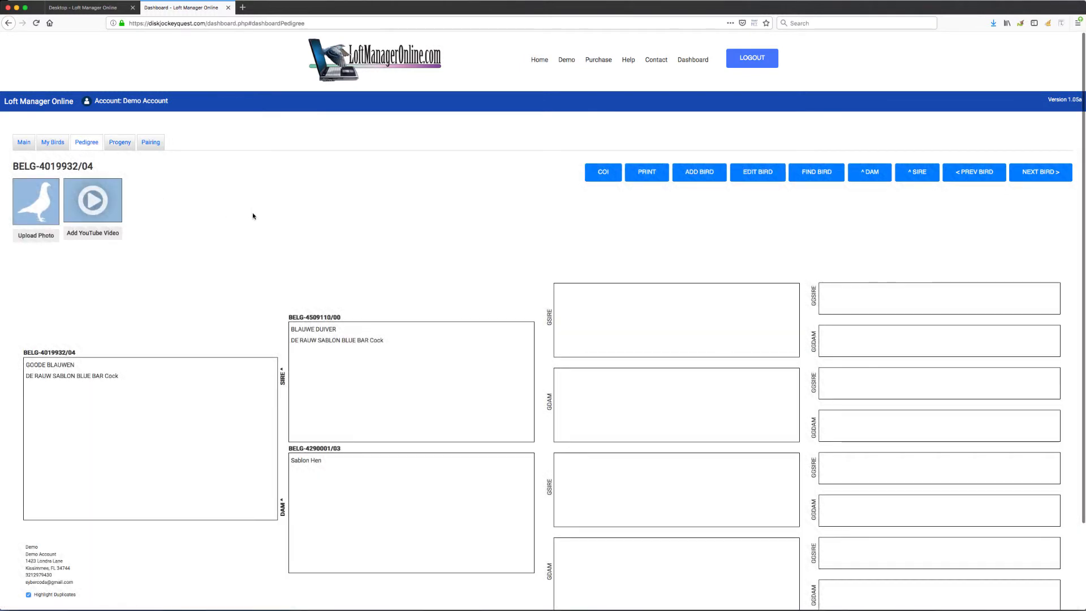
click(753, 176)
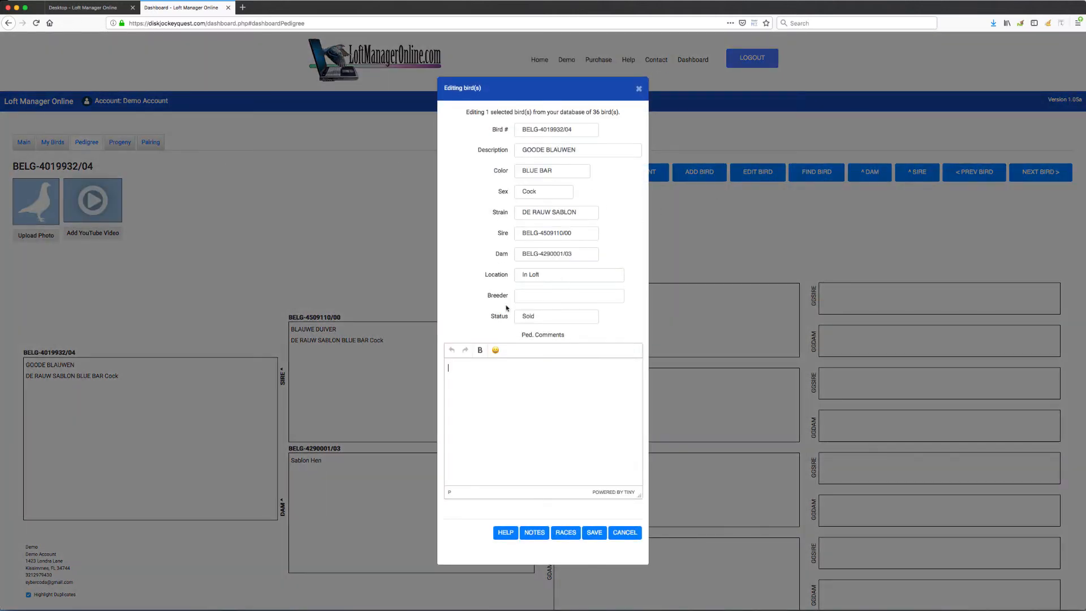
double_click(550, 317)
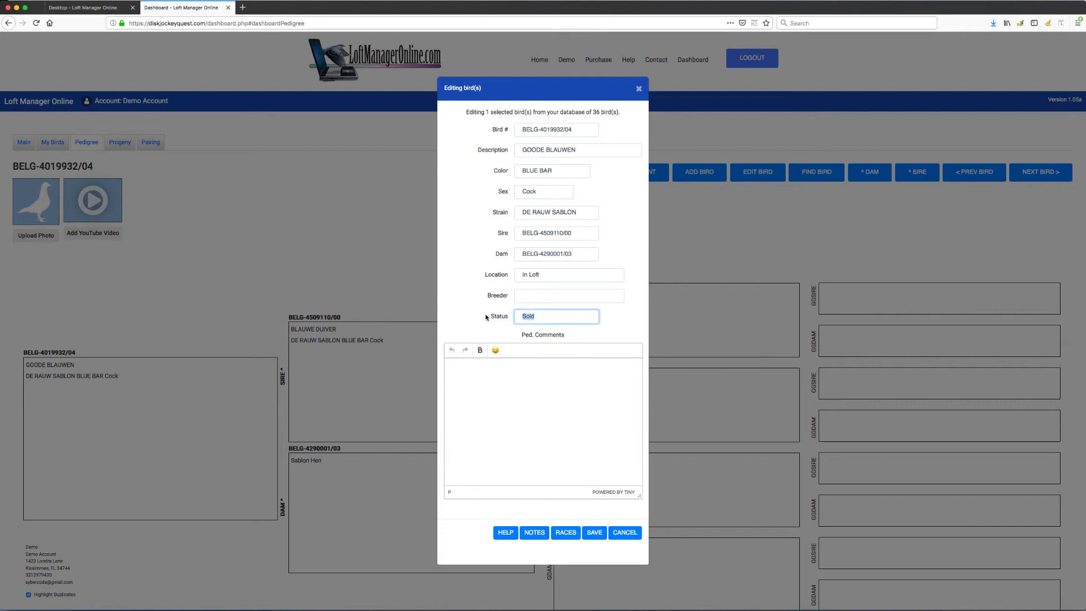
key(BackSpace)
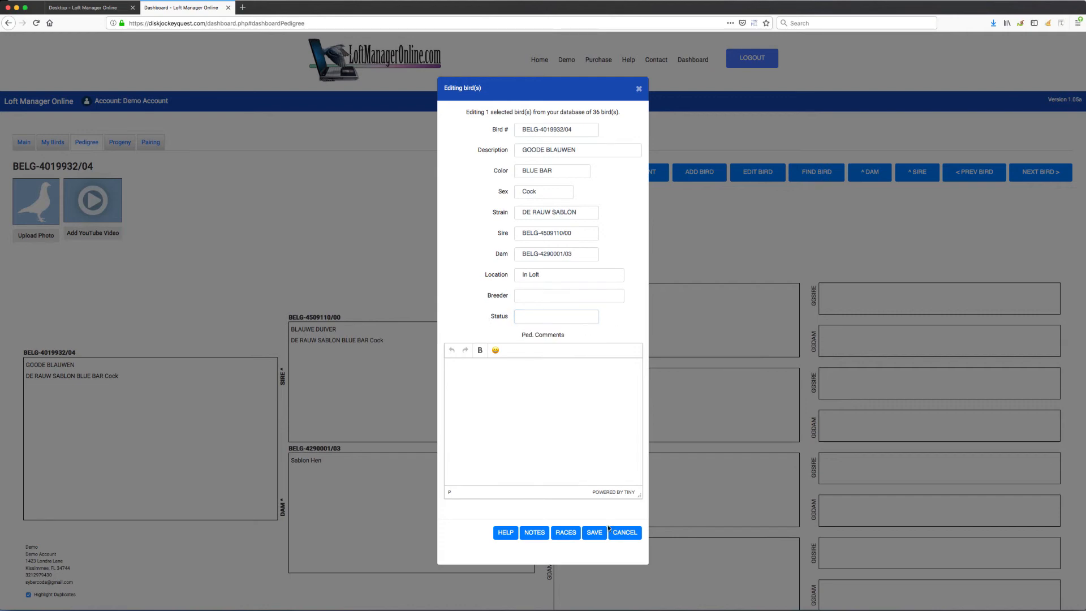
click(596, 532)
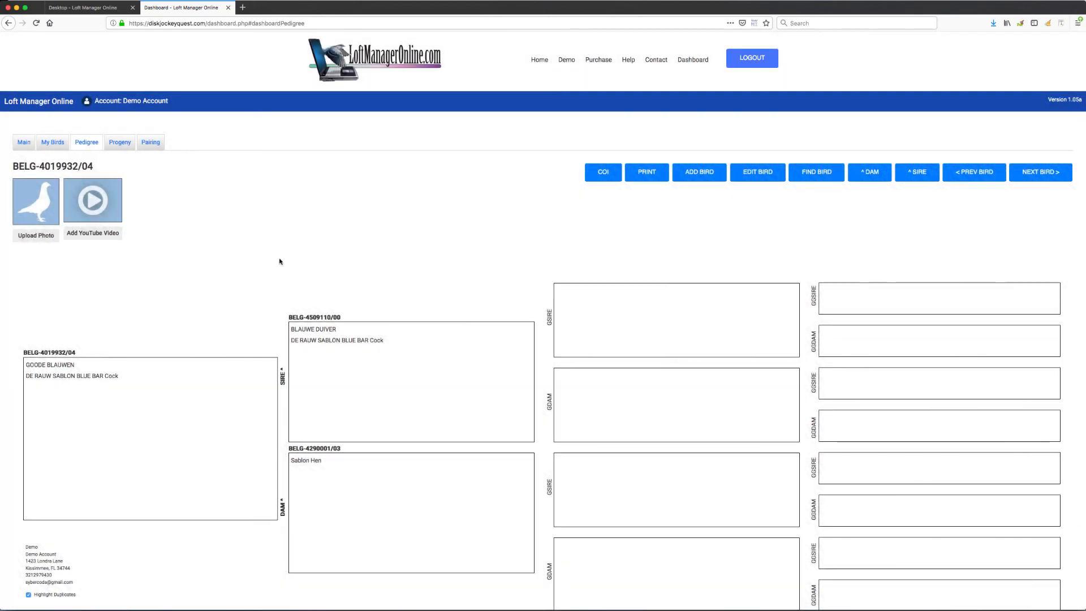